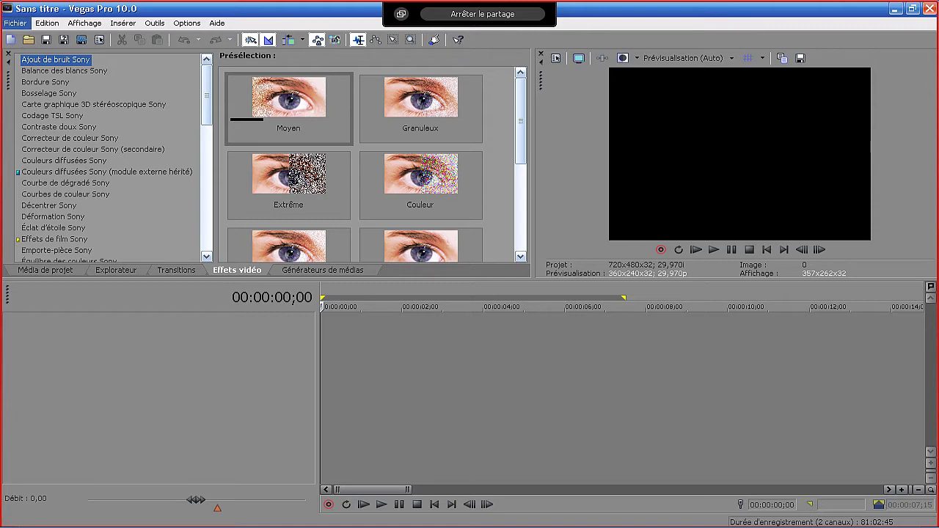
# Step: Create a new project using the HDV 720-30p (1280x720; 29,970 ips) template
pyautogui.press('Right')
pyautogui.press('Left')
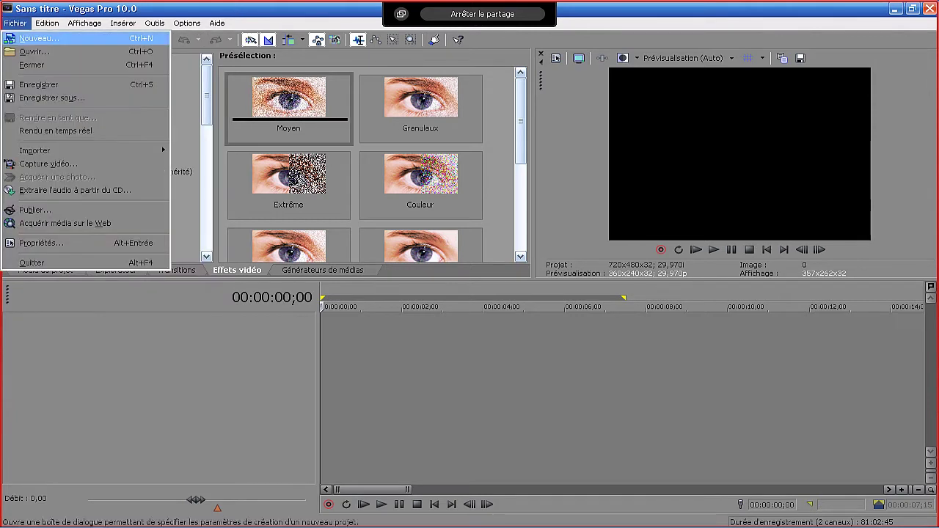
pyautogui.press('Return')
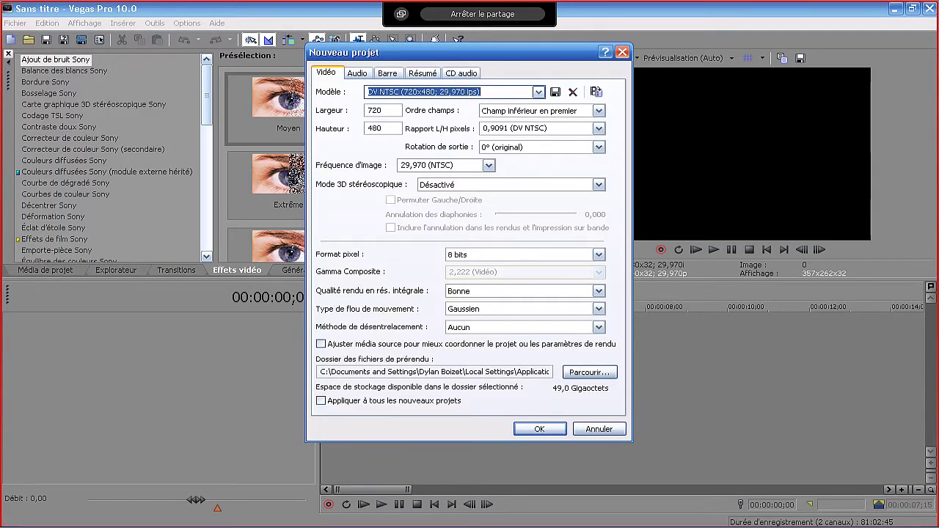
pyautogui.hotkey('alt', 'Down')
pyautogui.press('Down')
pyautogui.press('Down')
pyautogui.press('Down')
pyautogui.press('Down')
pyautogui.press('Down')
pyautogui.press('Down')
pyautogui.press('Down')
pyautogui.press('Down')
pyautogui.press('Down')
pyautogui.press('Down')
pyautogui.press('Down')
pyautogui.press('Down')
pyautogui.press('Down')
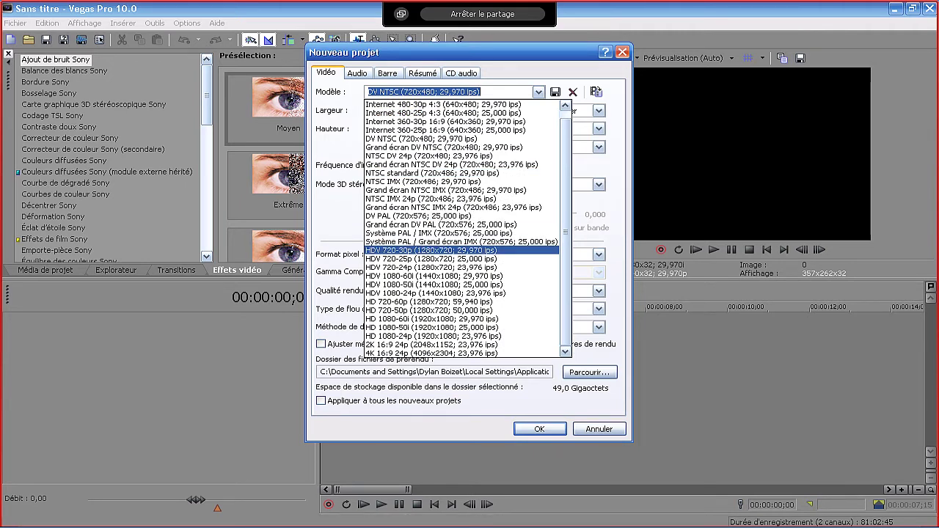
pyautogui.press('Return')
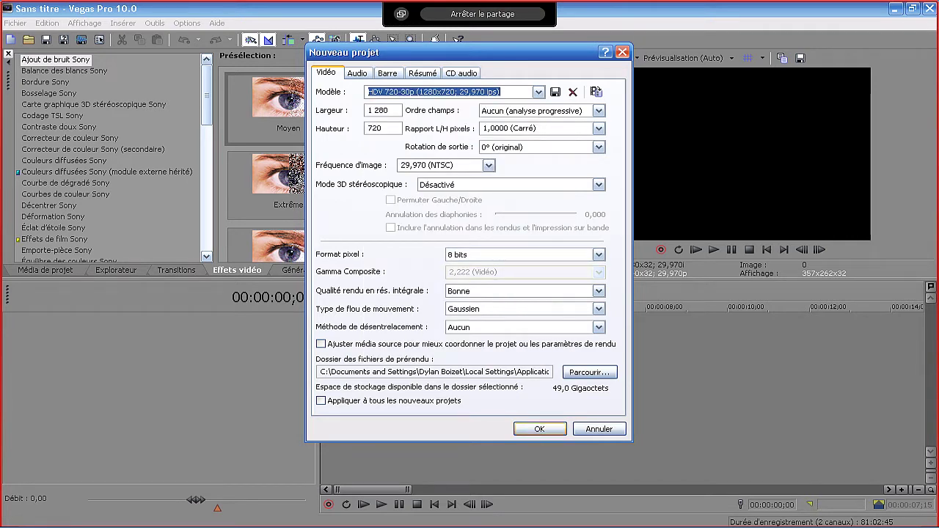
pyautogui.press('Return')
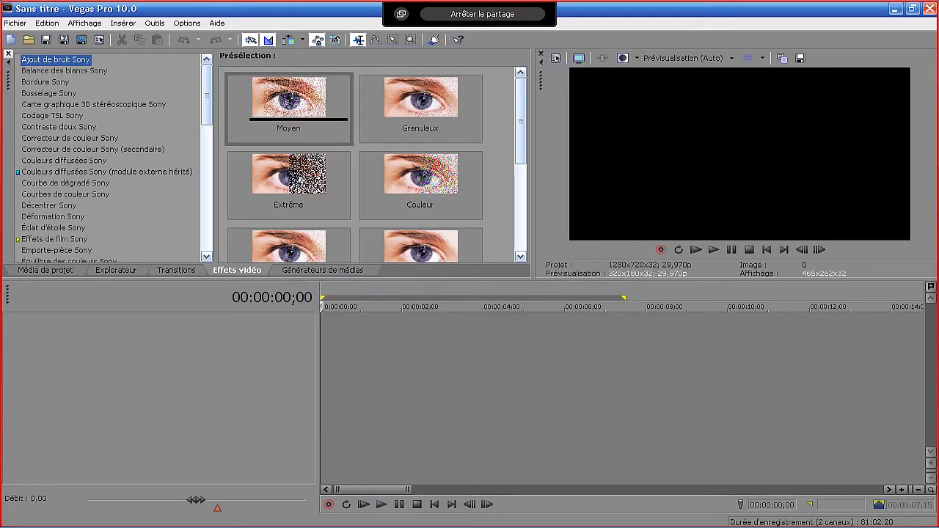
# Step: Import the "InTro for…" video from the Mes vidéos folder into the project
pyautogui.hotkey('ctrl', 'o')
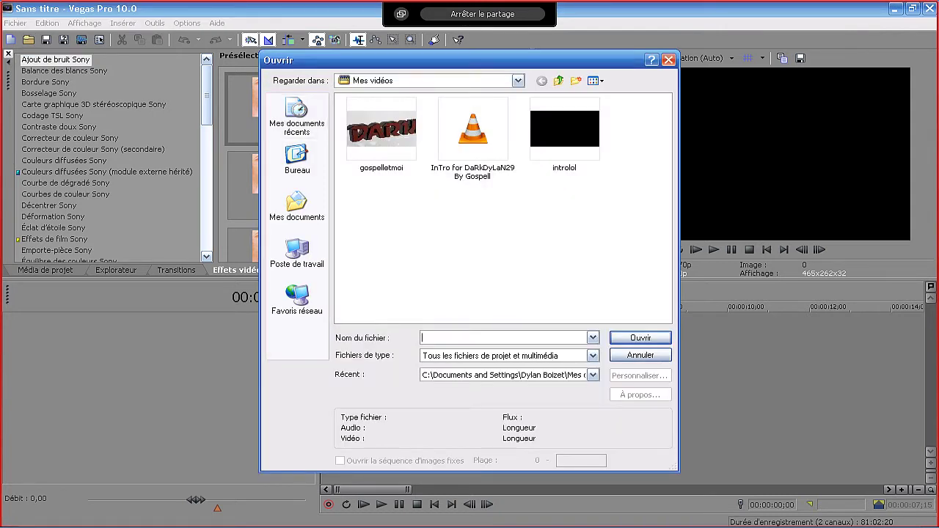
pyautogui.click(473, 129)
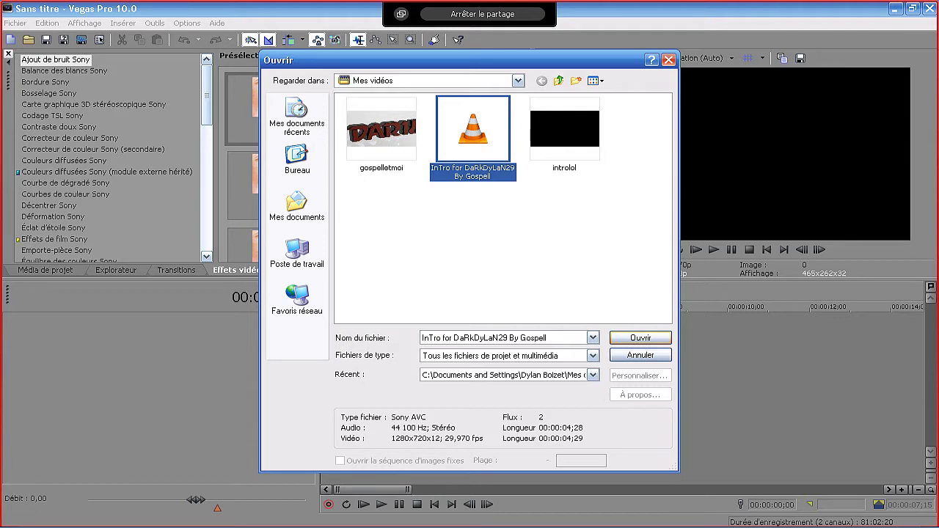
pyautogui.click(640, 338)
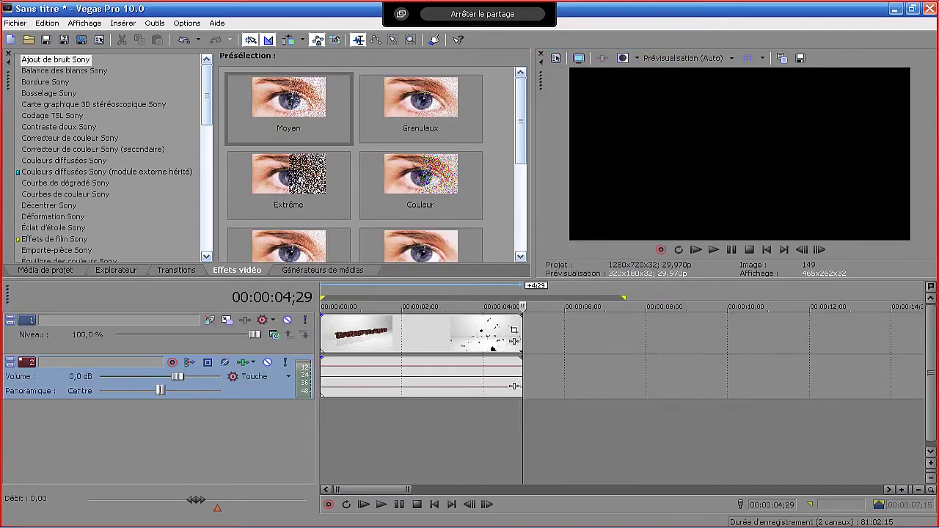
# Step: Delete the clip's audio track and preview the video from the beginning
pyautogui.press('Home')
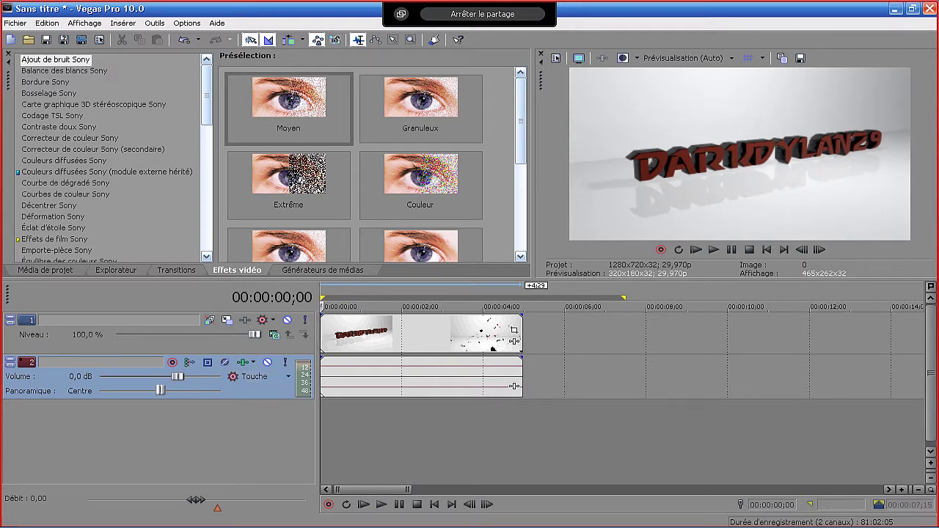
pyautogui.press('Delete')
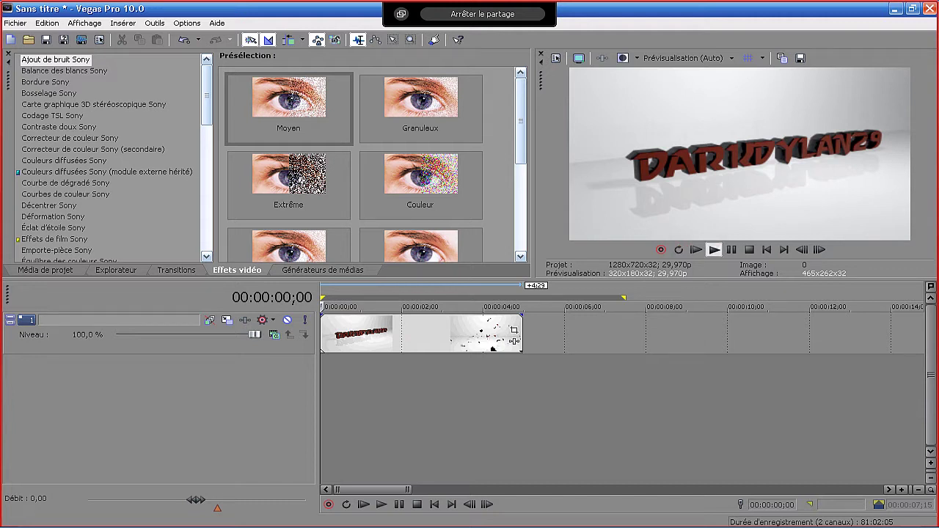
pyautogui.click(713, 249)
# Step: Add a short fade-in at the start and a short fade-out at the end of the video clip
pyautogui.moveTo(206, 95)
pyautogui.mouseDown()
pyautogui.moveTo(206, 106)
pyautogui.moveTo(206, 96)
pyautogui.mouseUp()
pyautogui.moveTo(322, 316); pyautogui.dragTo(328, 316)
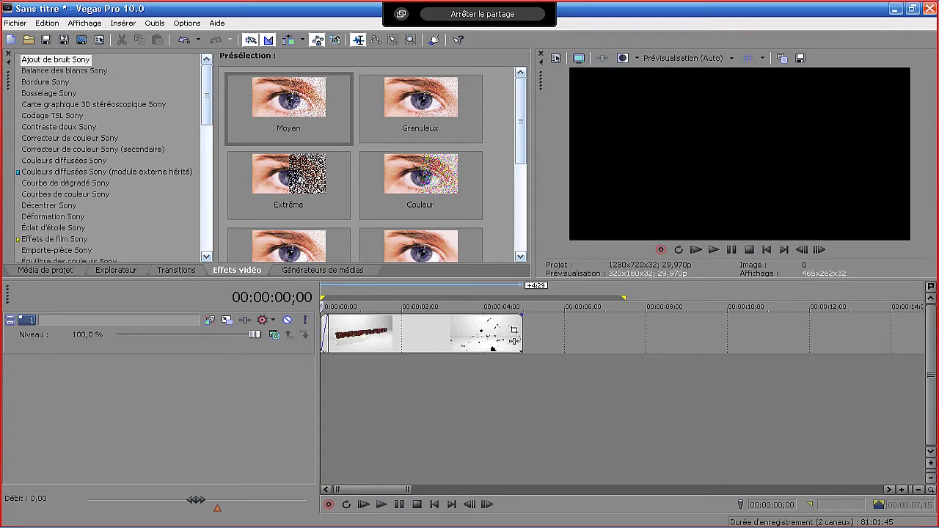
pyautogui.moveTo(521, 316); pyautogui.dragTo(517, 316)
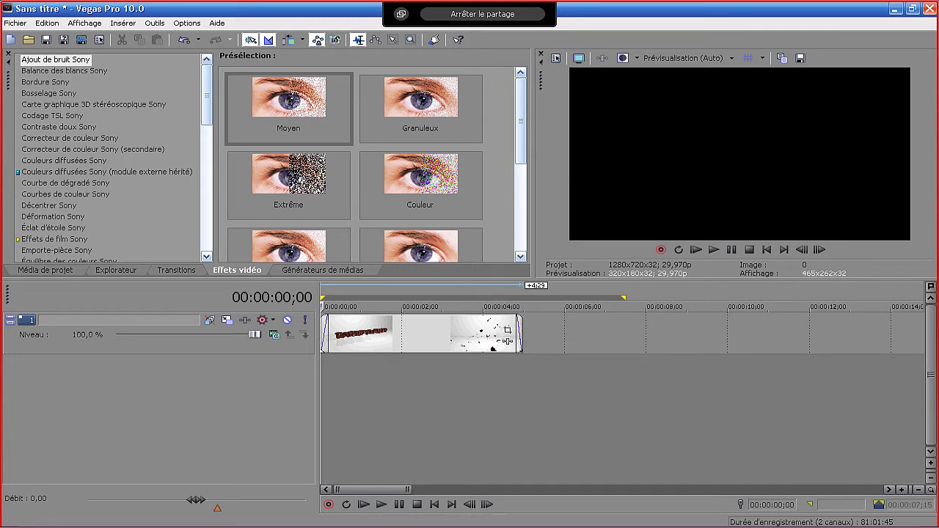
# Step: Insert a new audio track and import the second file from the Échantillons de musique folder in Ma musique
pyautogui.rightClick(276, 362)
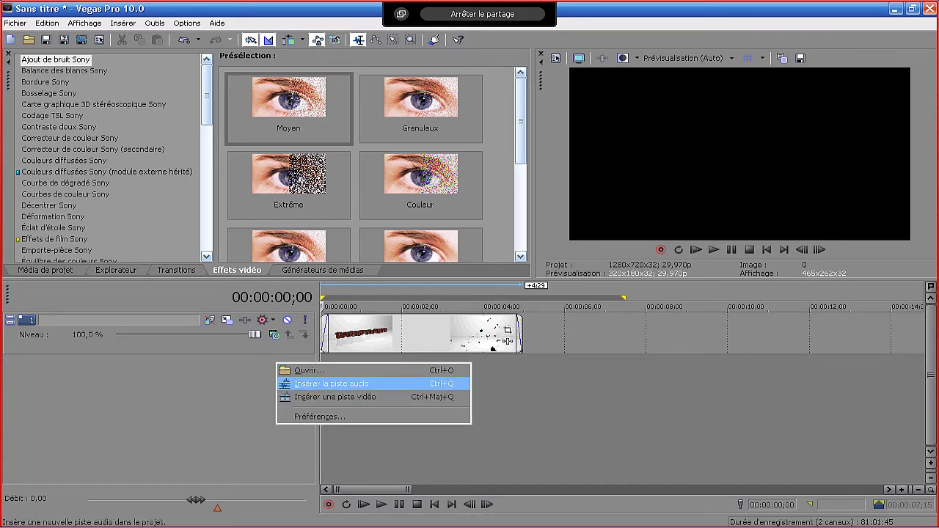
pyautogui.click(331, 383)
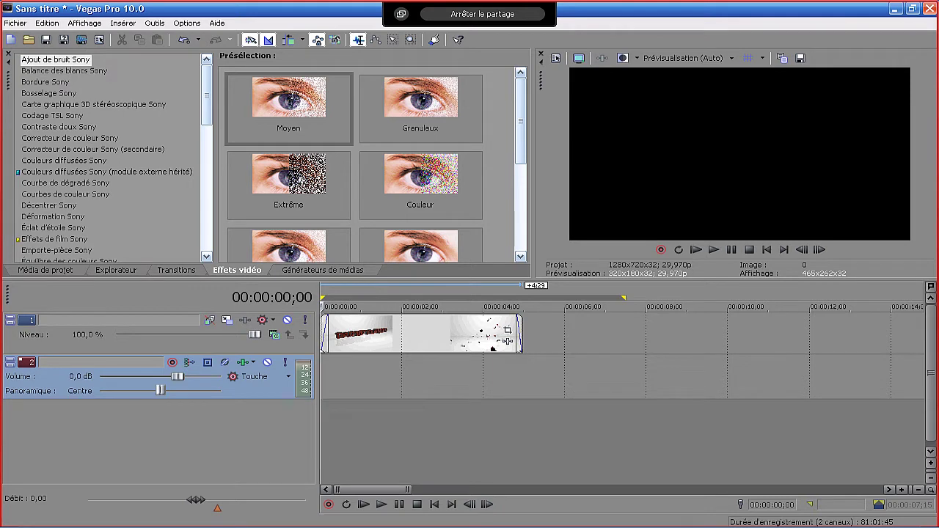
pyautogui.click(28, 40)
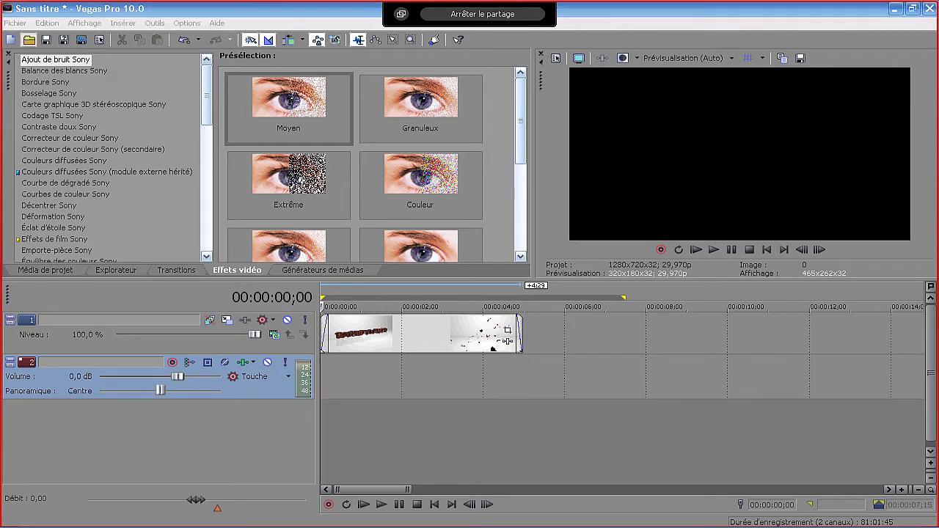
pyautogui.click(558, 80)
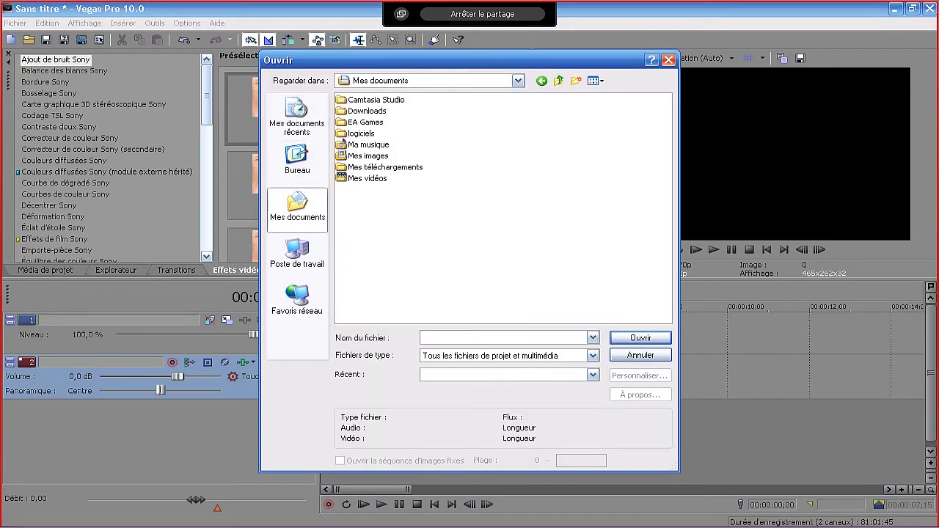
pyautogui.doubleClick(366, 143)
pyautogui.doubleClick(378, 99)
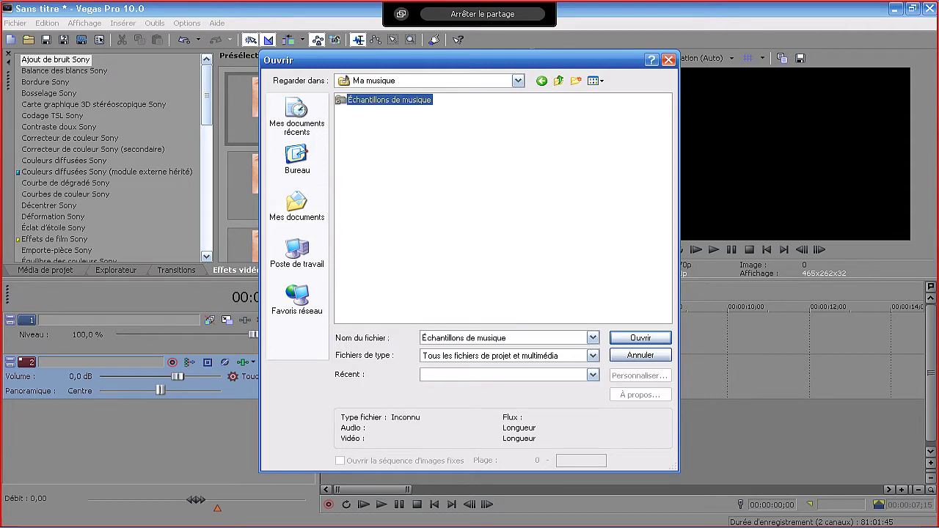
pyautogui.click(411, 111)
pyautogui.press('Return')
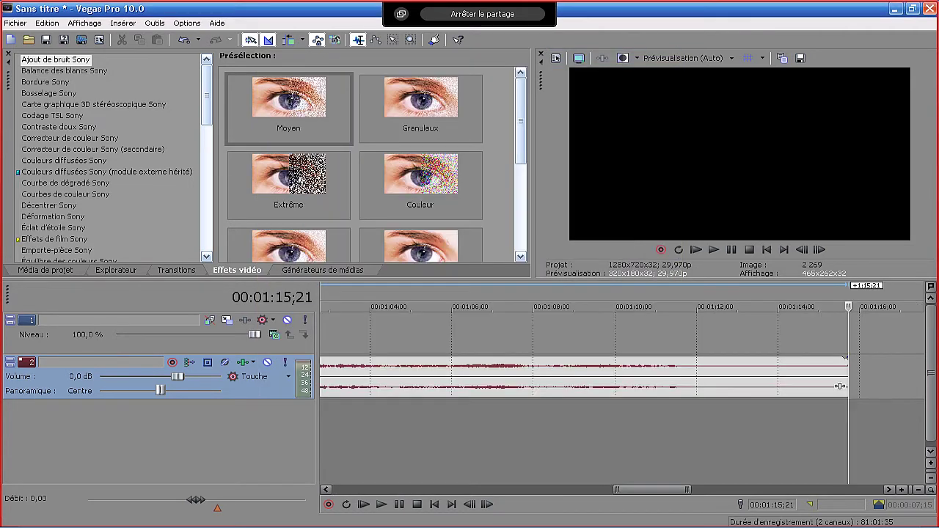
# Step: Trim the end of the music clip so that it ends with the video clip
pyautogui.scroll(-2, 622, 385)
pyautogui.scroll(-3, 615, 381)
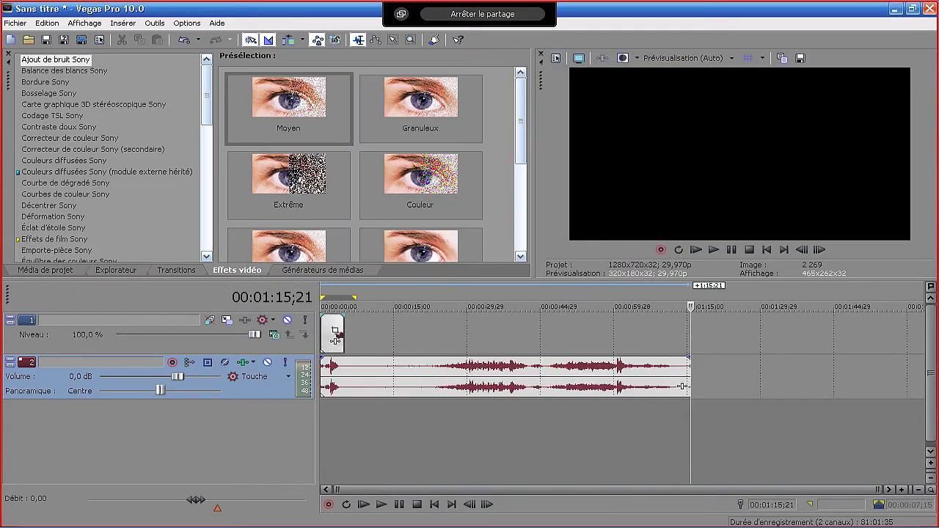
pyautogui.moveTo(690, 378); pyautogui.dragTo(345, 378)
pyautogui.scroll(5, 338, 334)
pyautogui.moveTo(677, 489); pyautogui.dragTo(388, 489)
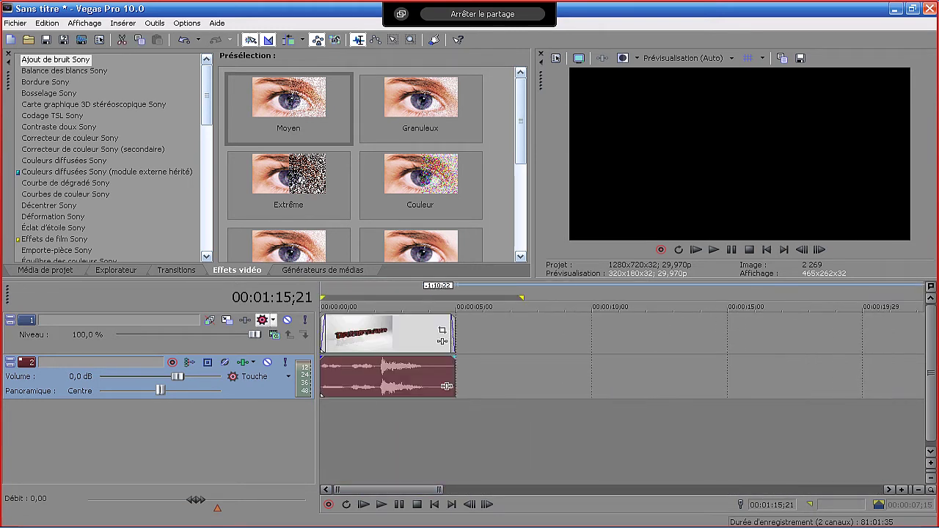
# Step: Return to the start of the timeline and add short fades at both ends of the music clip
pyautogui.hotkey('ctrl', 'Home')
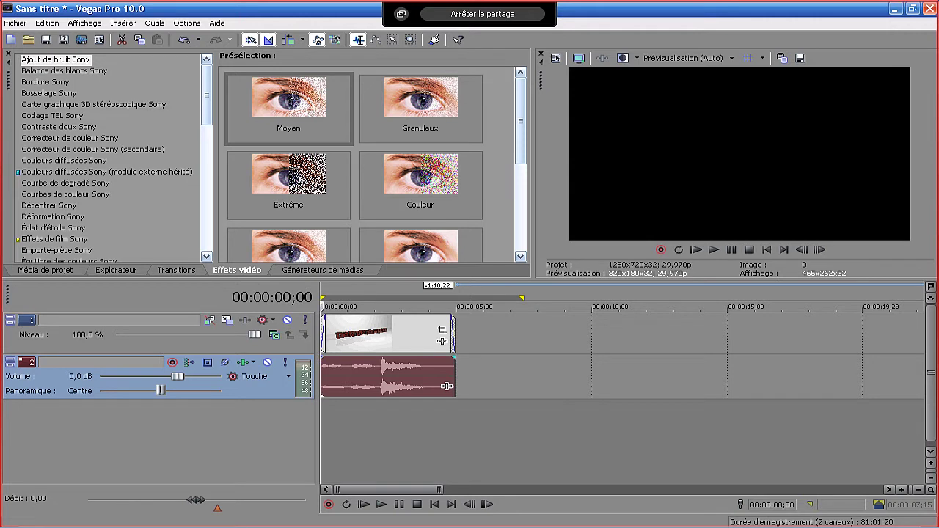
pyautogui.moveTo(446, 385); pyautogui.dragTo(440, 386)
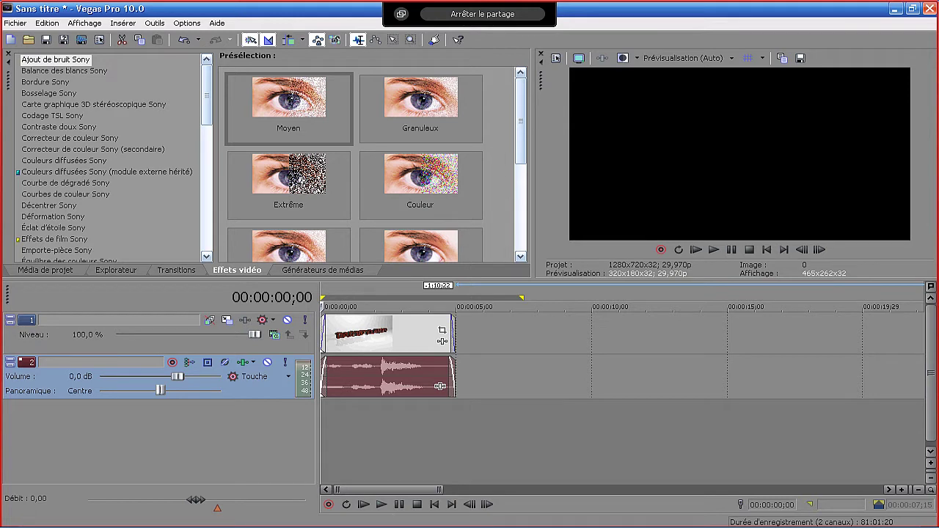
# Step: Apply the Inversion Sony video effect with the Réinitialiser sur aucun preset to the video clip
pyautogui.moveTo(207, 96); pyautogui.dragTo(207, 194)
pyautogui.scroll(-3, 110, 158)
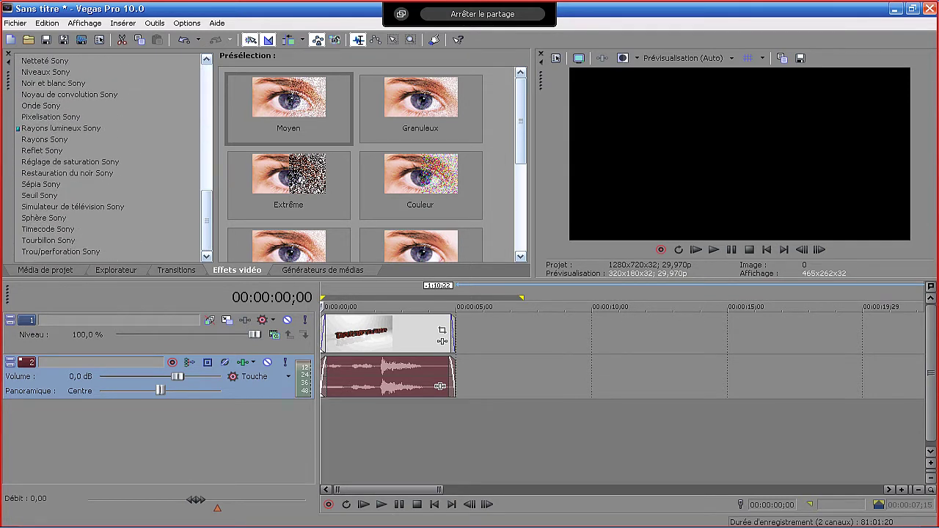
pyautogui.scroll(7, 110, 158)
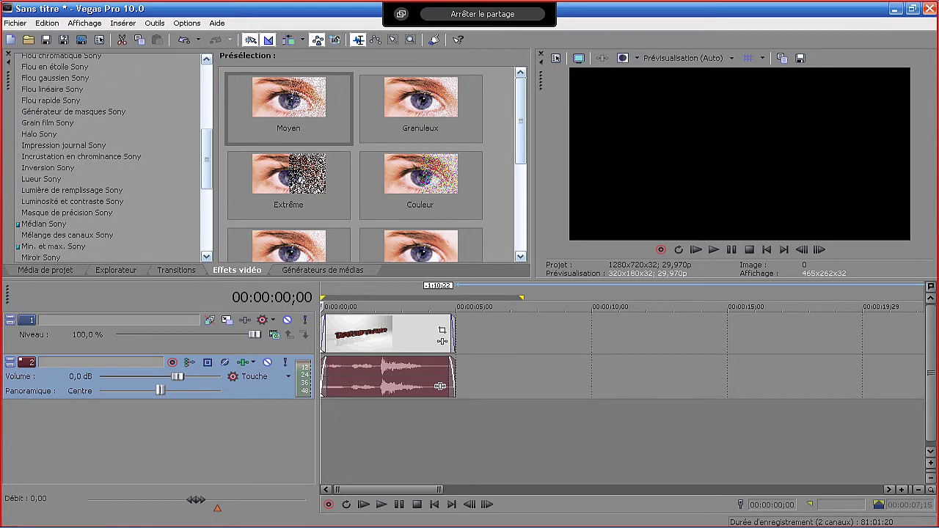
pyautogui.scroll(-3, 110, 158)
pyautogui.scroll(3, 110, 157)
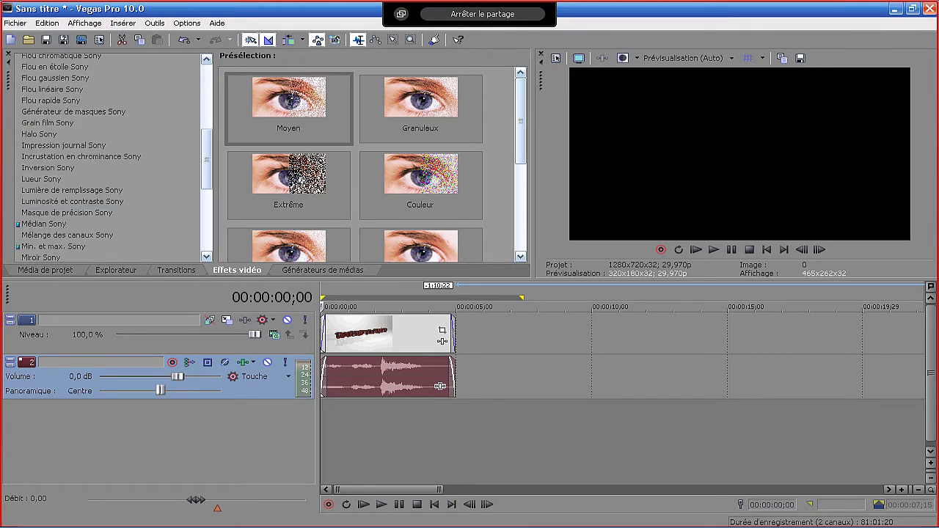
pyautogui.click(48, 168)
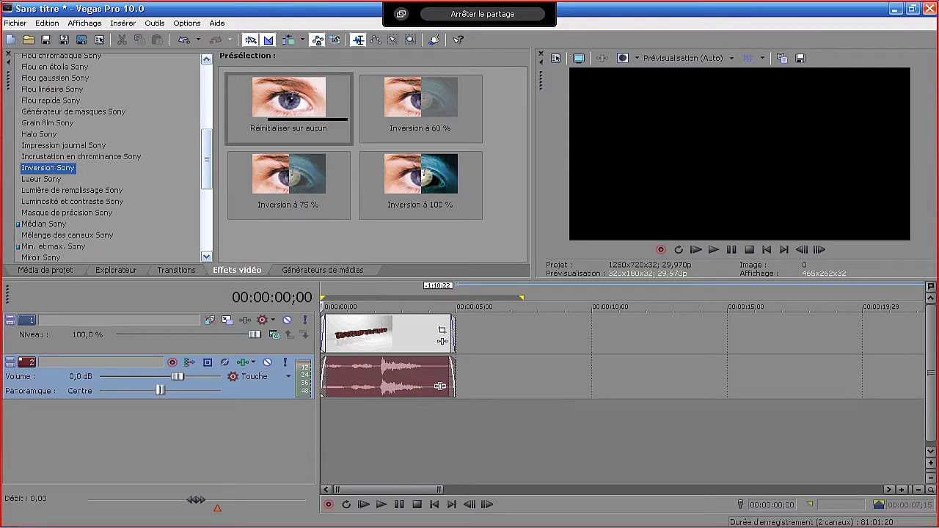
pyautogui.scroll(3, 110, 158)
pyautogui.scroll(-2, 110, 157)
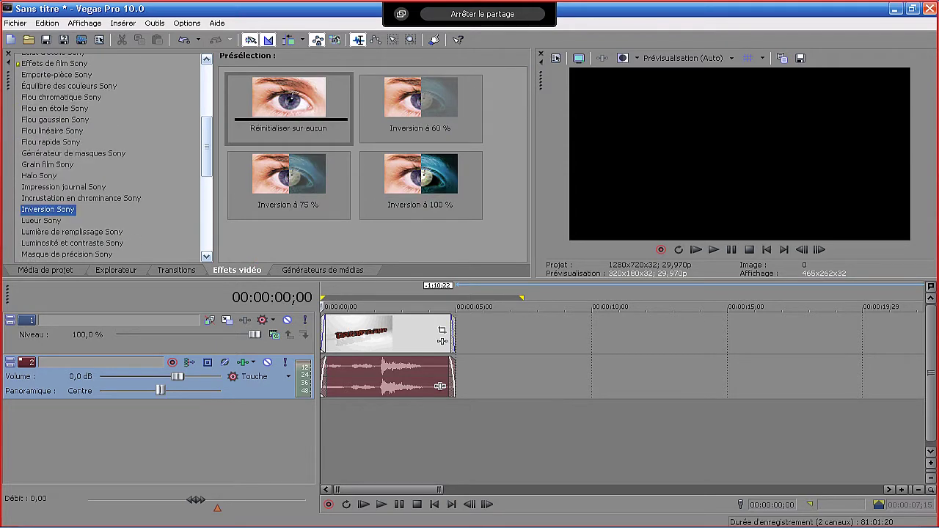
pyautogui.click(288, 108)
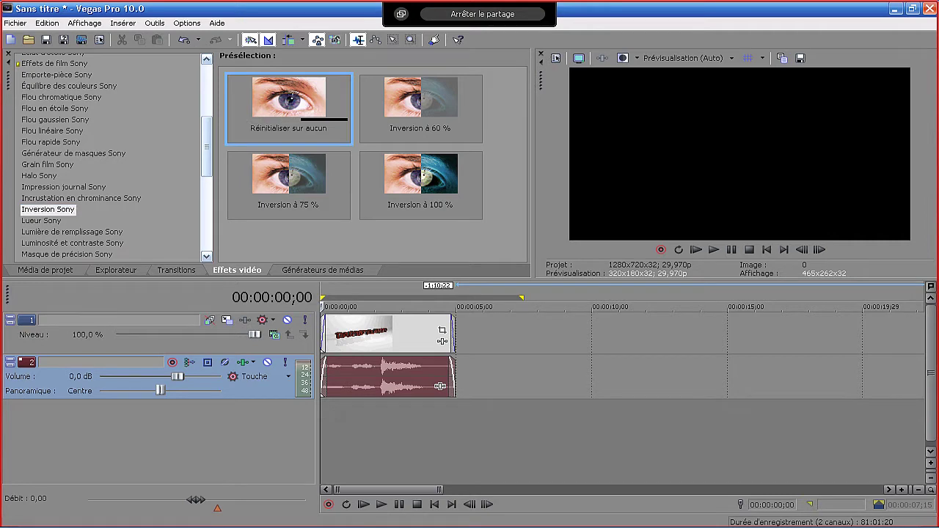
pyautogui.moveTo(288, 108); pyautogui.dragTo(385, 333)
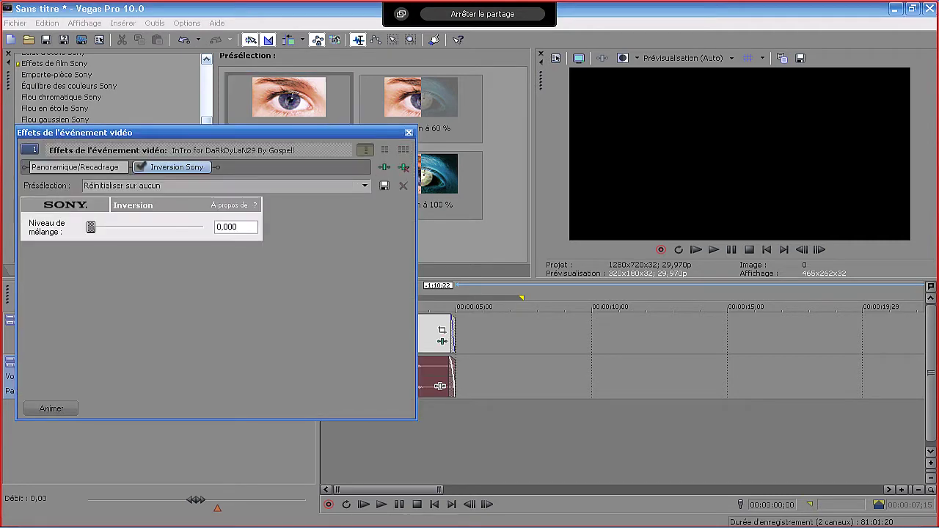
# Step: Enlarge the timeline display and move the video event effects window clear of the tracks
pyautogui.click(477, 334)
pyautogui.scroll(3, 476, 334)
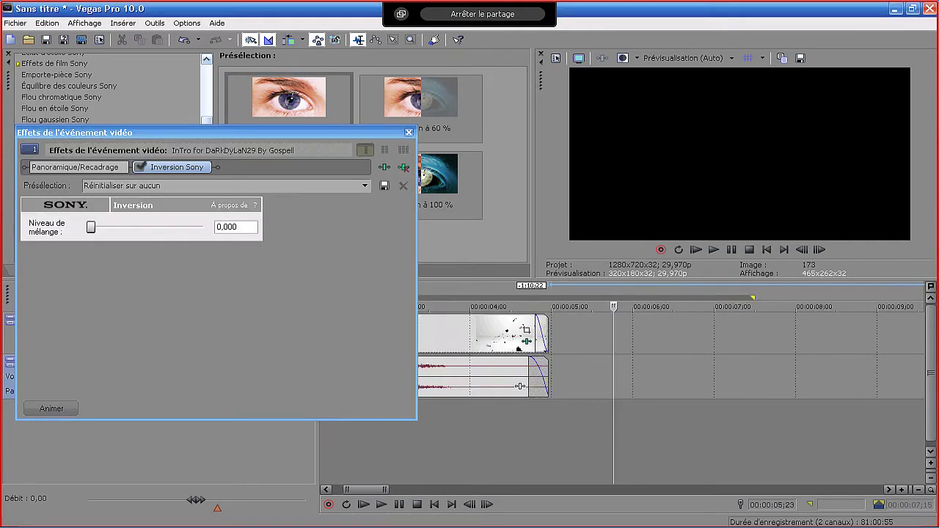
pyautogui.hscroll(-2, 624, 356)
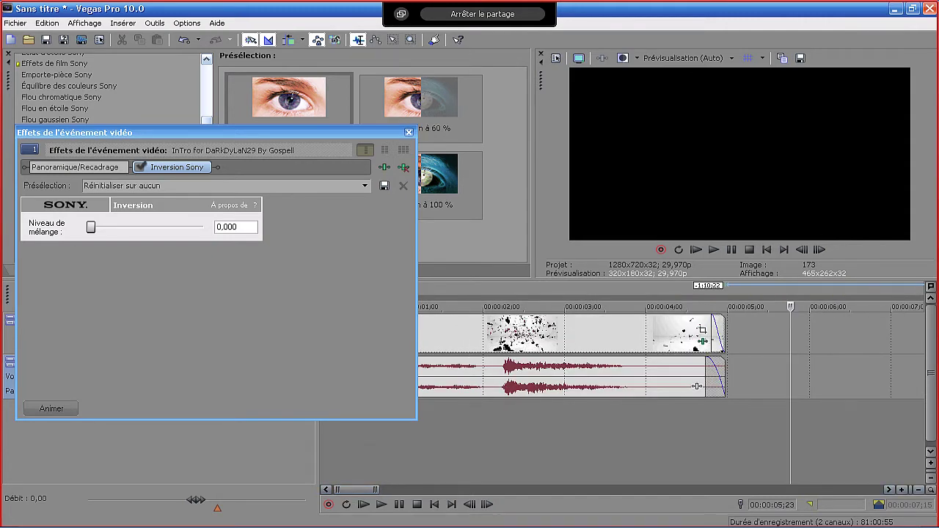
pyautogui.moveTo(146, 132); pyautogui.dragTo(141, 6)
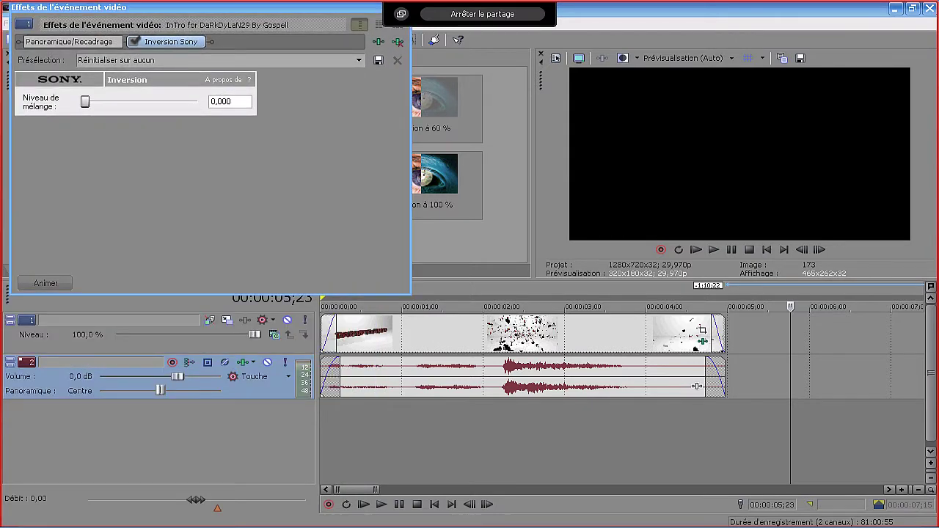
# Step: Play up to the explosion where the music peaks and place the playhead at 00:00:02;09
pyautogui.click(524, 374)
pyautogui.scroll(1, 523, 374)
pyautogui.press('Up')
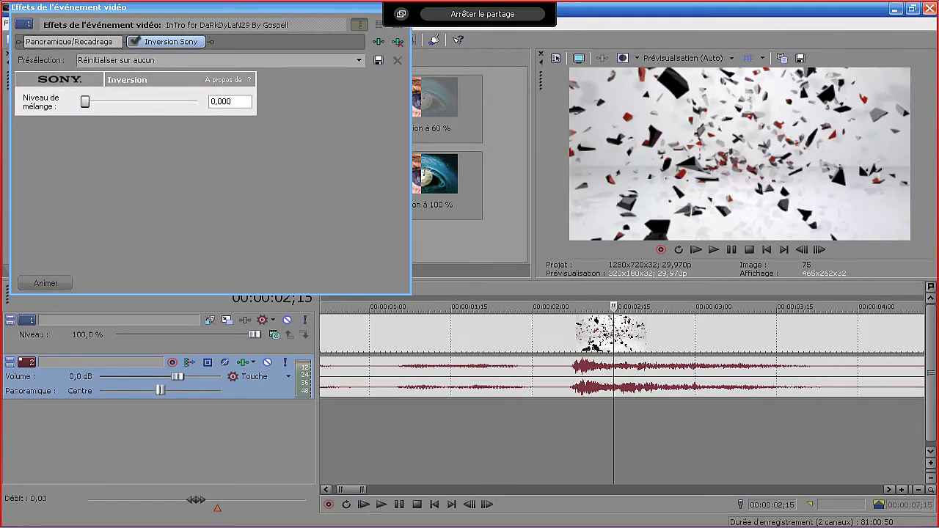
pyautogui.press('space')
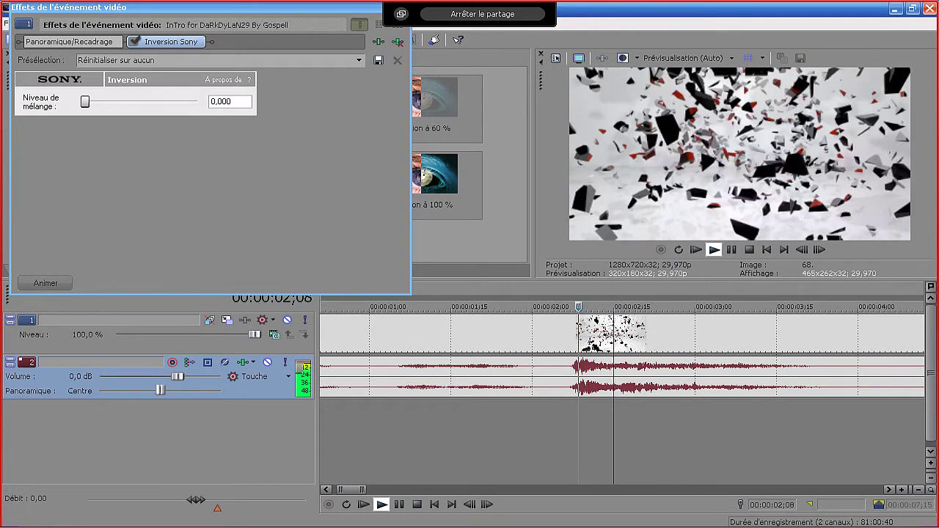
pyautogui.press('space')
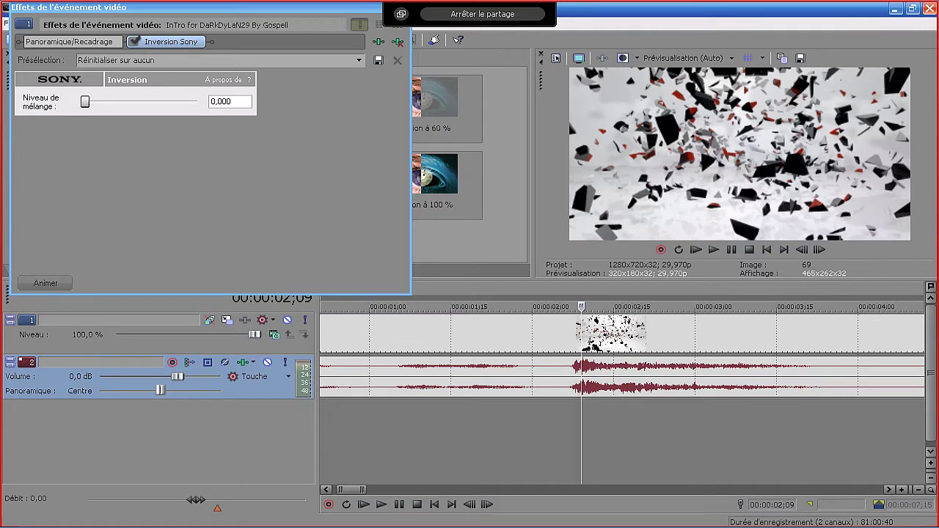
# Step: Replay the moment before the explosion and place the playhead at 00:00:02;08, where the music peak begins
pyautogui.press('space')
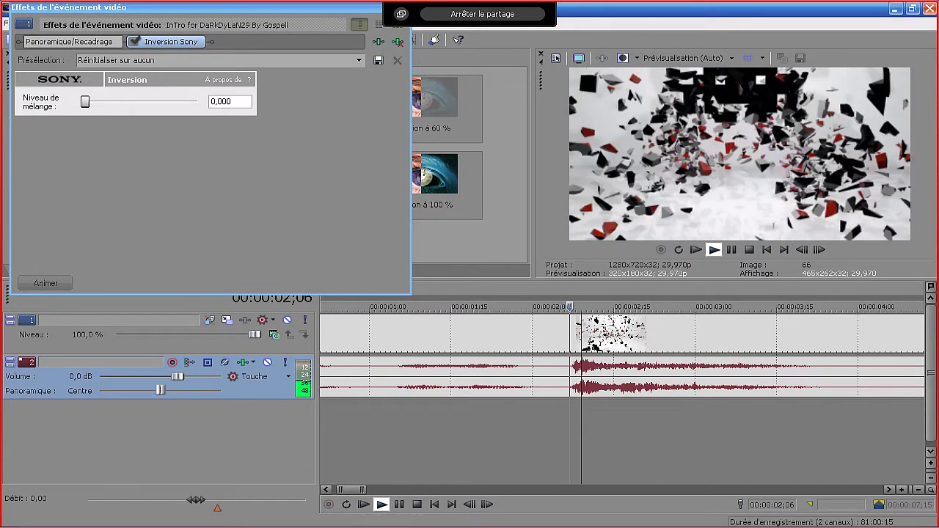
pyautogui.press('space')
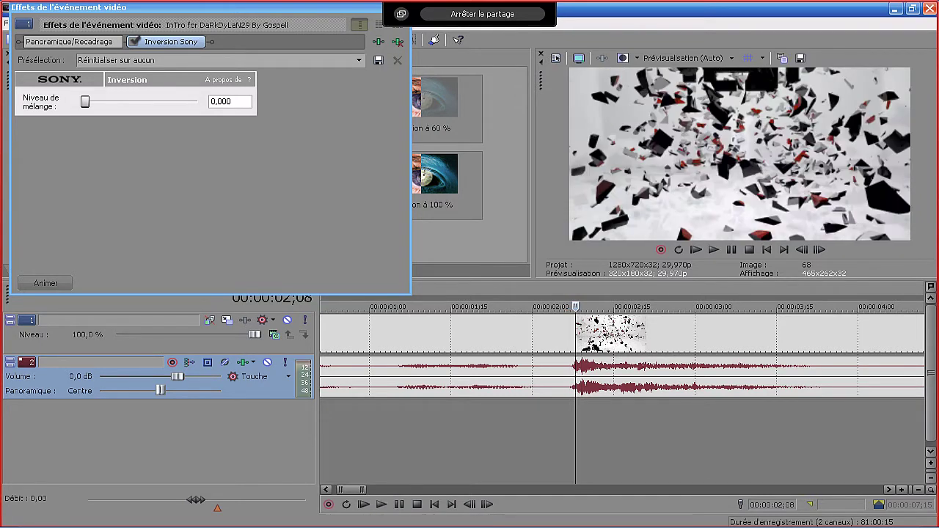
pyautogui.press('Up')
pyautogui.scroll(4, 622, 366)
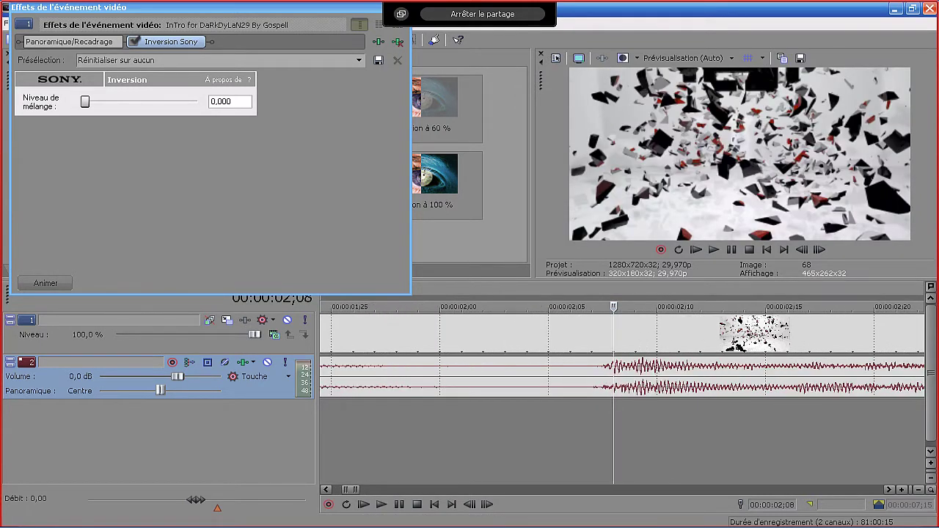
pyautogui.scroll(2, 622, 367)
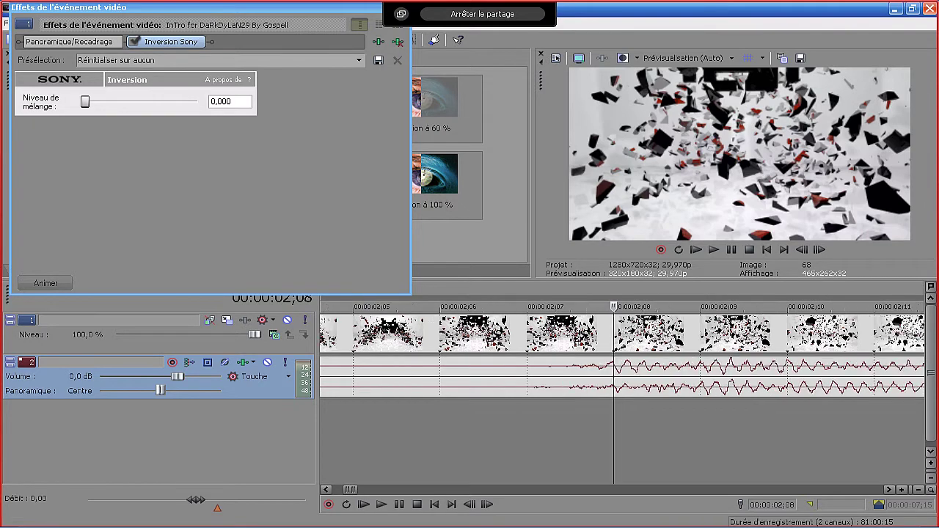
pyautogui.scroll(2, 622, 366)
pyautogui.scroll(-1, 622, 367)
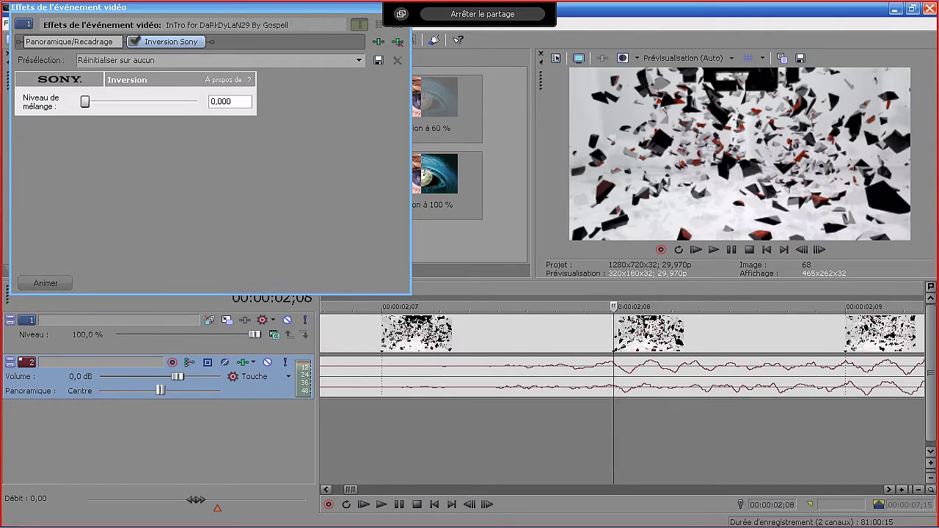
pyautogui.scroll(-1, 622, 367)
pyautogui.scroll(-1, 622, 367)
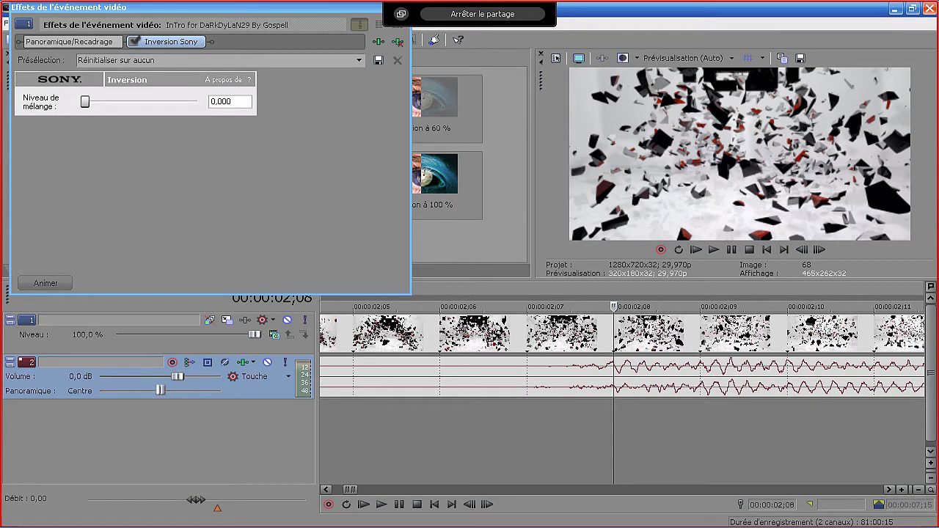
# Step: Animate the Inversion Sony effect by adding a keyframe at 00:00:02;08 with the mix level (Niveau de mélange) at 1,000
pyautogui.click(45, 283)
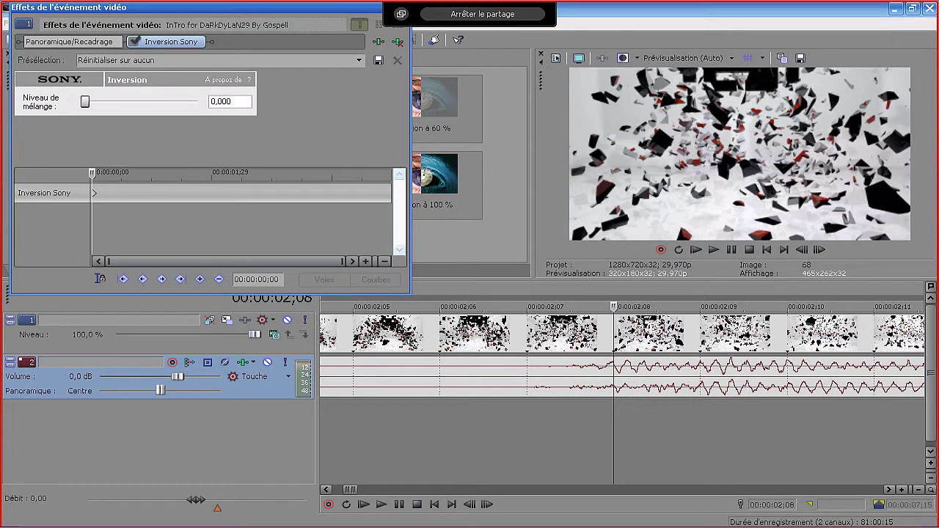
pyautogui.moveTo(92, 173); pyautogui.dragTo(356, 173)
pyautogui.scroll(4, 241, 211)
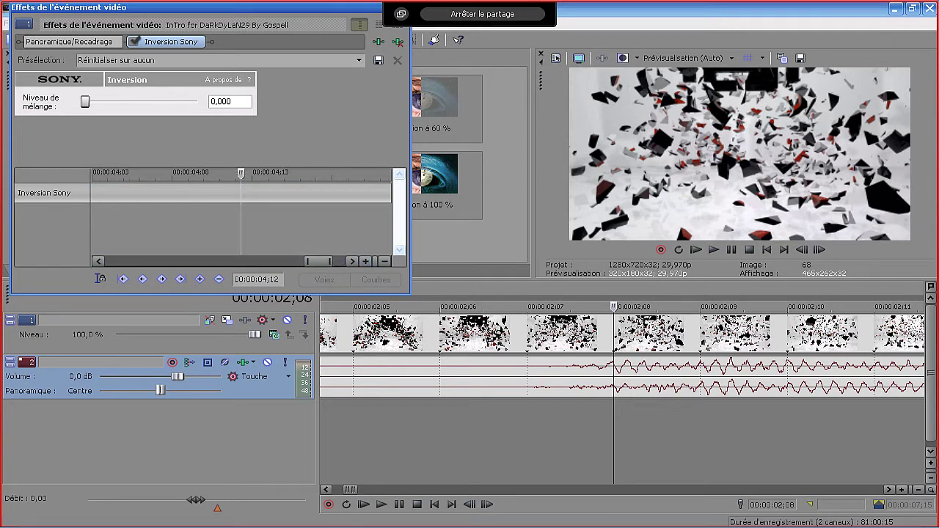
pyautogui.moveTo(242, 223); pyautogui.dragTo(187, 224)
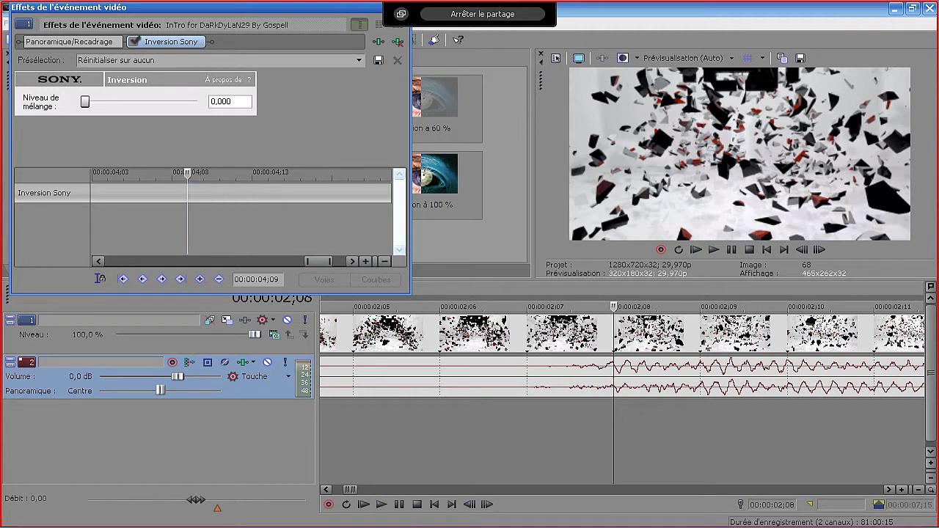
pyautogui.moveTo(330, 261); pyautogui.dragTo(233, 261)
pyautogui.scroll(2, 240, 213)
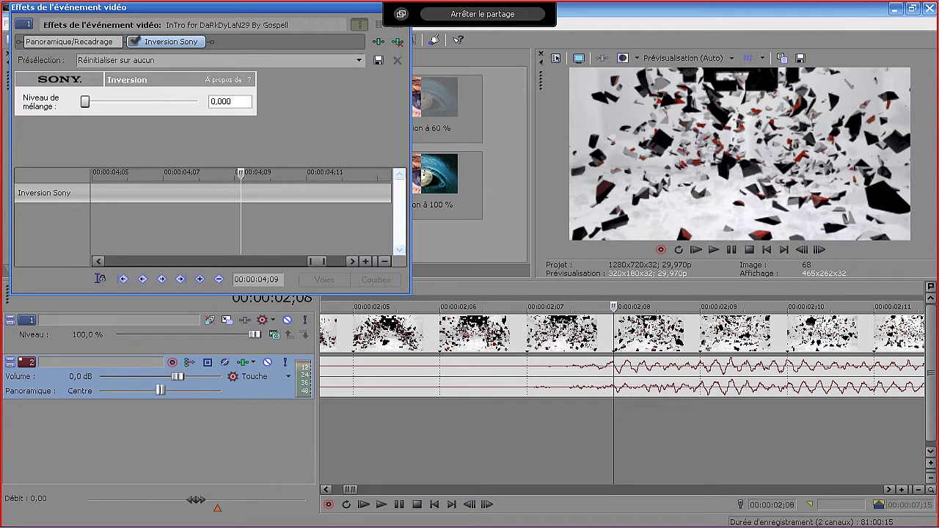
pyautogui.moveTo(317, 261); pyautogui.dragTo(222, 261)
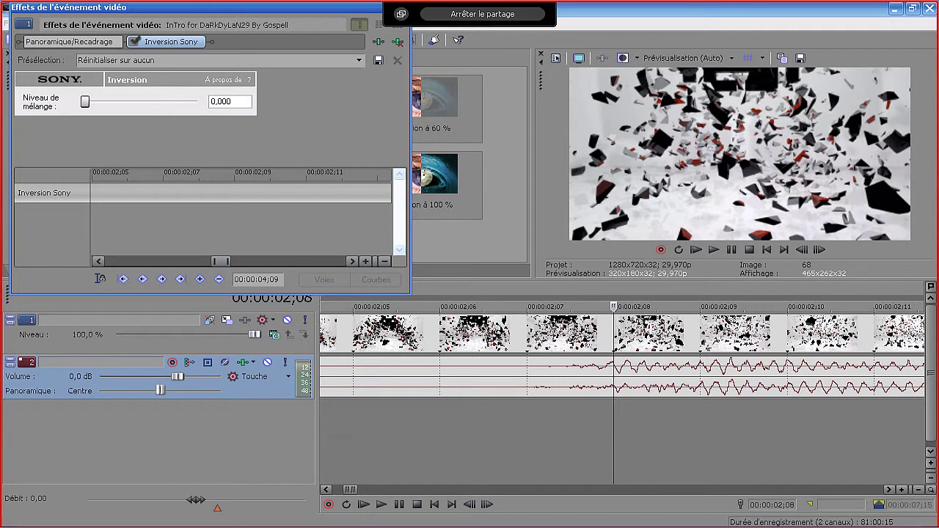
pyautogui.click(197, 192)
pyautogui.click(199, 278)
pyautogui.moveTo(85, 102); pyautogui.dragTo(196, 101)
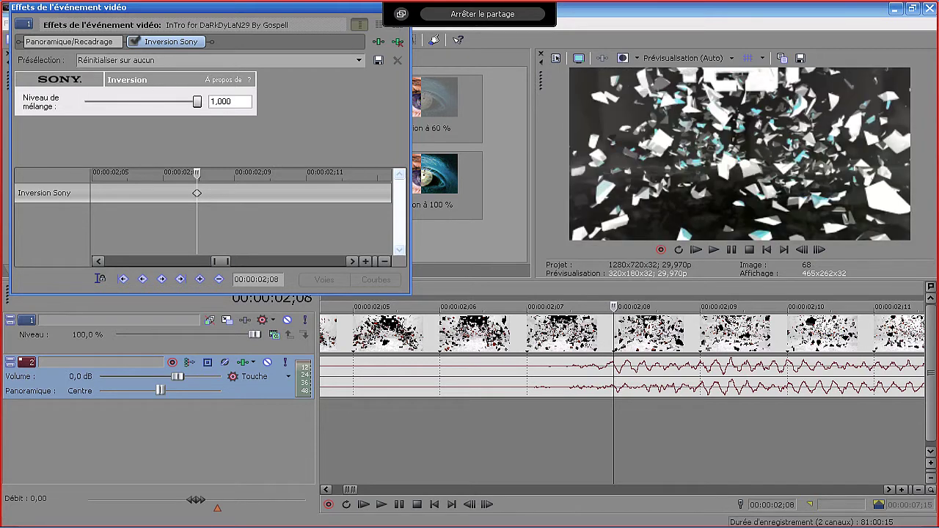
# Step: Close the video event effects window and play the whole intro from the start to check the animated inversion
pyautogui.moveTo(345, 8); pyautogui.dragTo(335, 51)
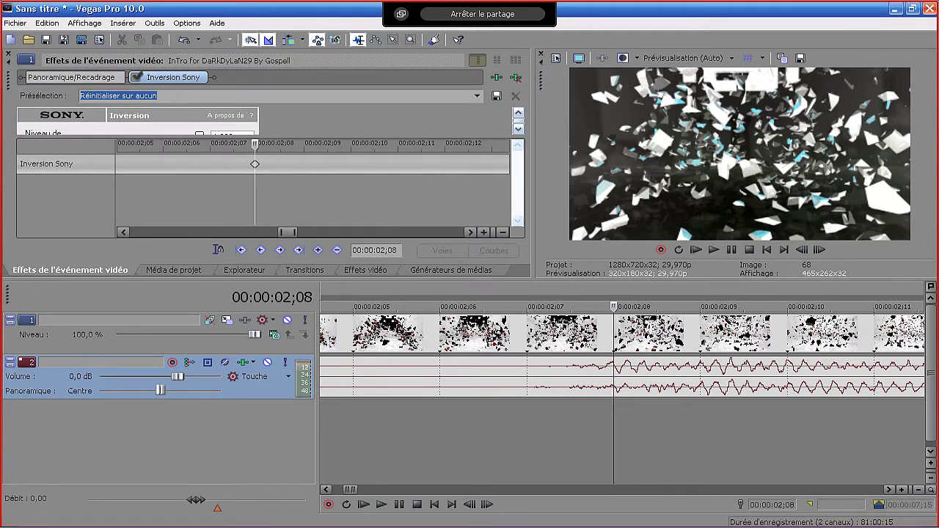
pyautogui.click(9, 55)
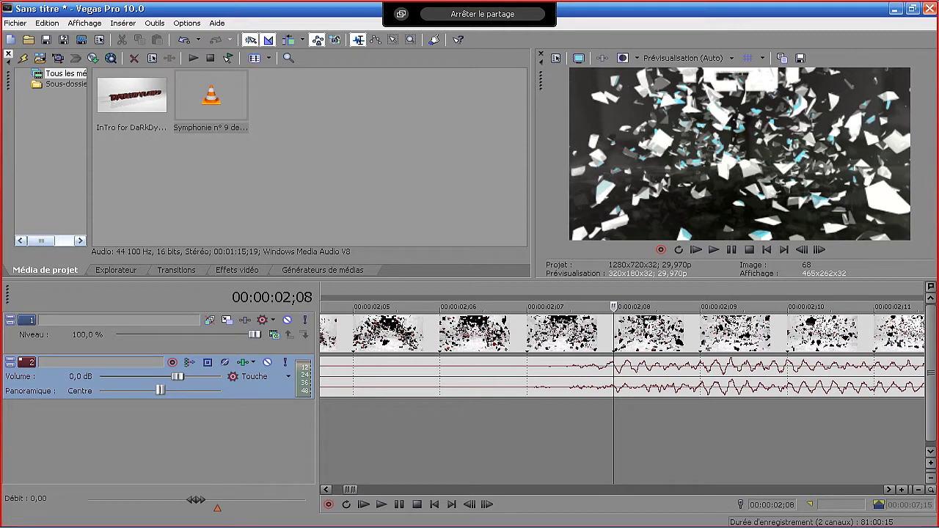
pyautogui.press('space')
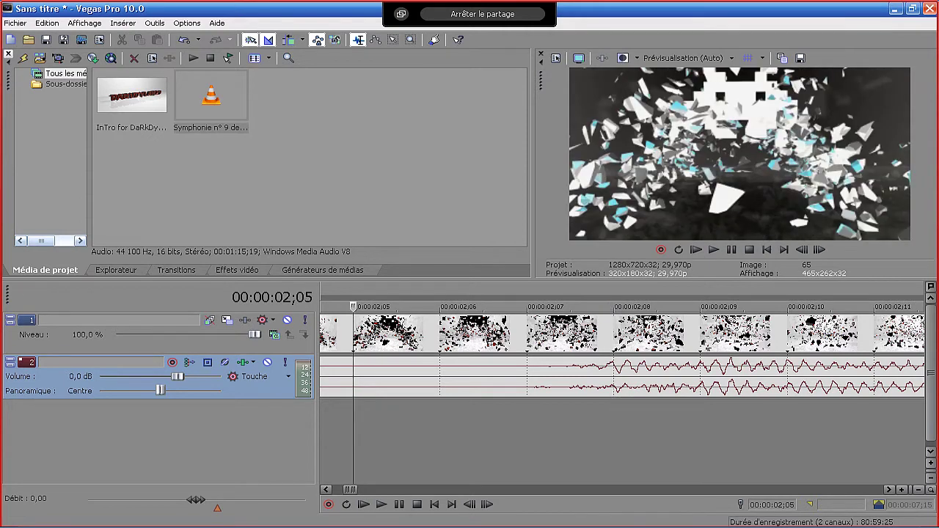
pyautogui.scroll(-4, 621, 389)
pyautogui.scroll(2, 622, 388)
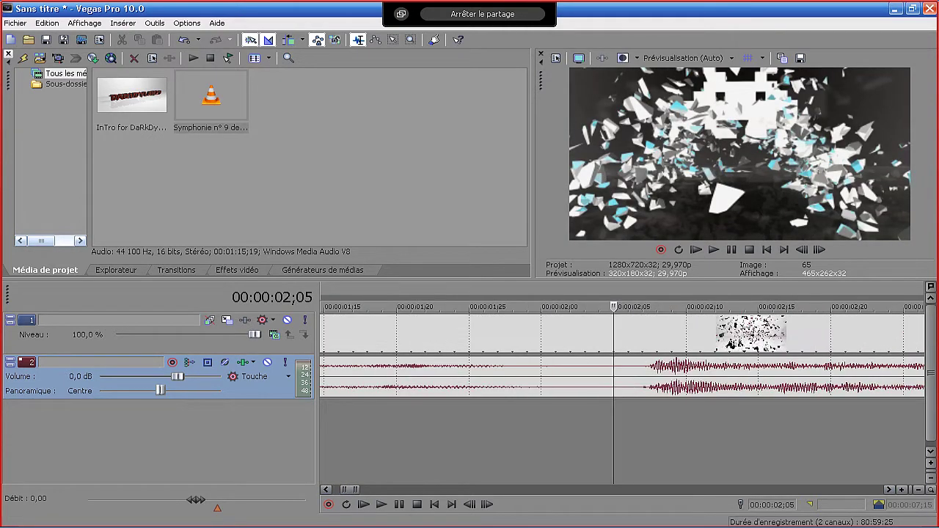
pyautogui.press('Down')
pyautogui.press('Down')
pyautogui.press('Down')
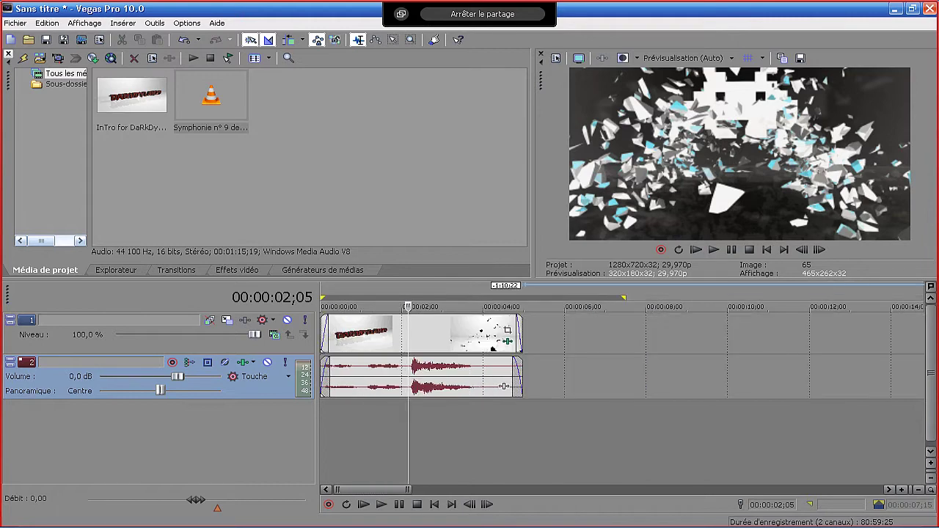
pyautogui.press('Home')
pyautogui.press('space')
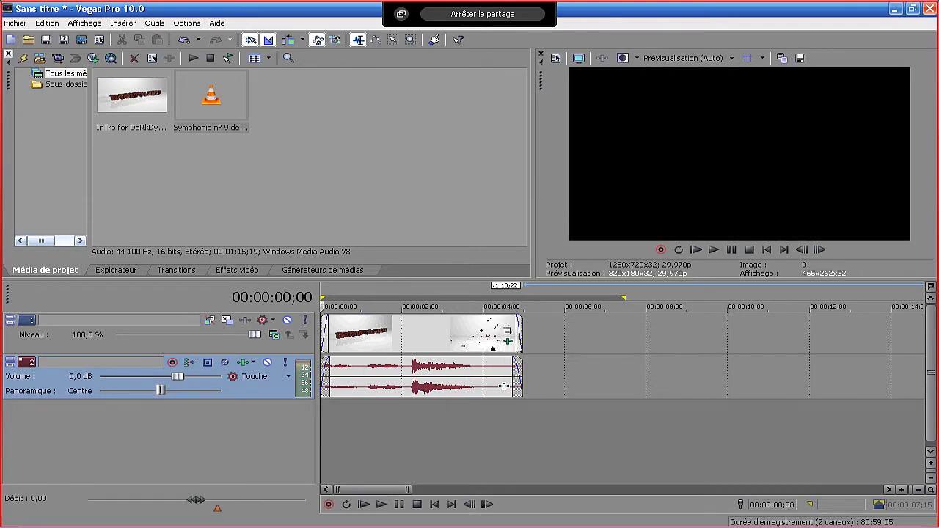
# Step: Reopen the clip's video event effects and replace the Inversion keyframe at 00:00:02;08 with one slightly later in the clip
pyautogui.rightClick(381, 333)
pyautogui.click(444, 288)
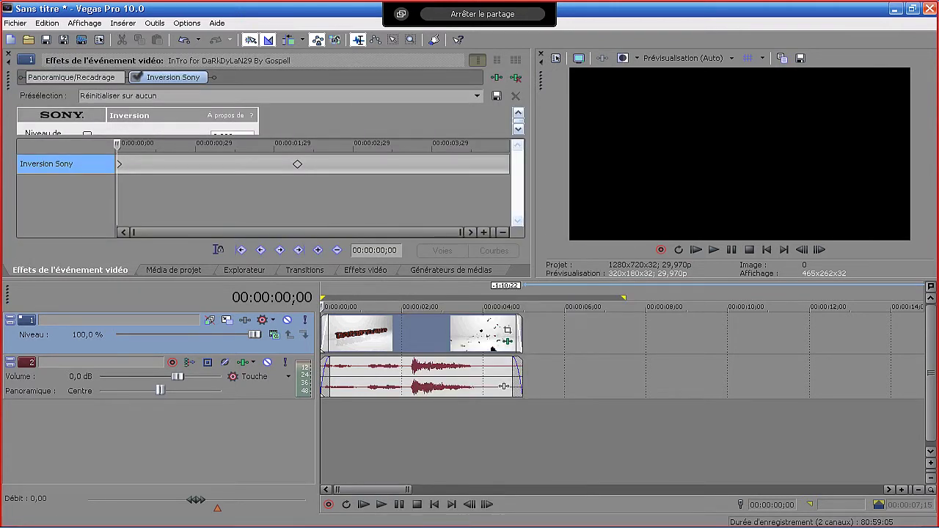
pyautogui.click(297, 164)
pyautogui.moveTo(327, 164)
pyautogui.mouseDown()
pyautogui.moveTo(399, 163)
pyautogui.moveTo(301, 163)
pyautogui.moveTo(479, 164)
pyautogui.moveTo(319, 164)
pyautogui.mouseUp()
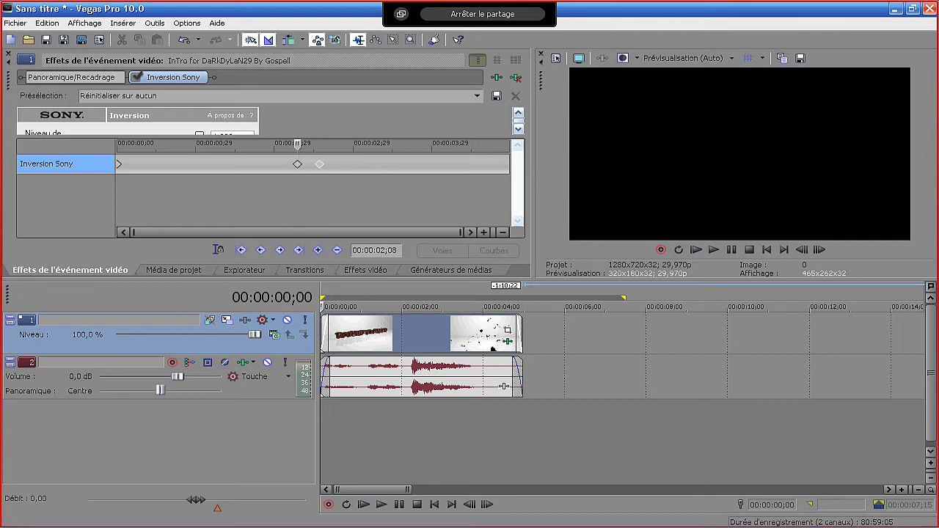
pyautogui.rightClick(297, 163)
pyautogui.click(323, 172)
pyautogui.click(8, 53)
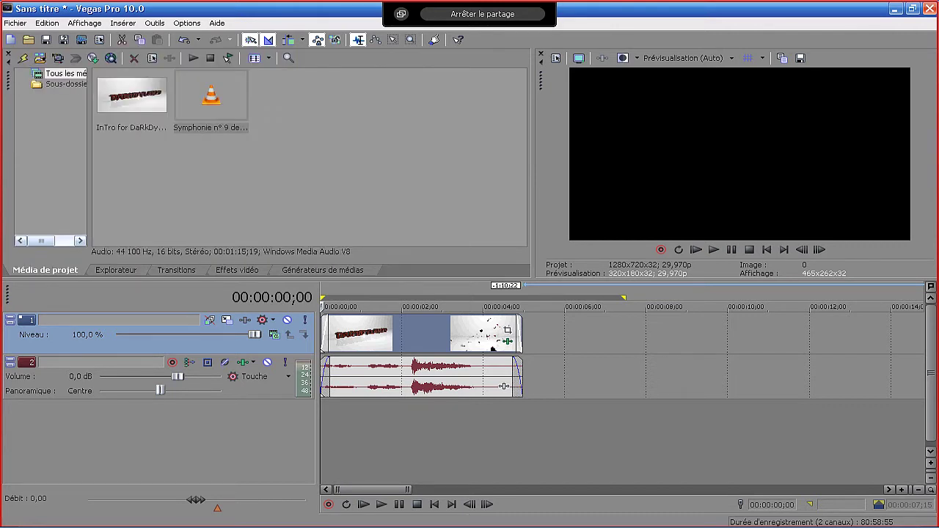
# Step: Display the video effects list and preview the intro again with the shifted inversion keyframe
pyautogui.click(237, 270)
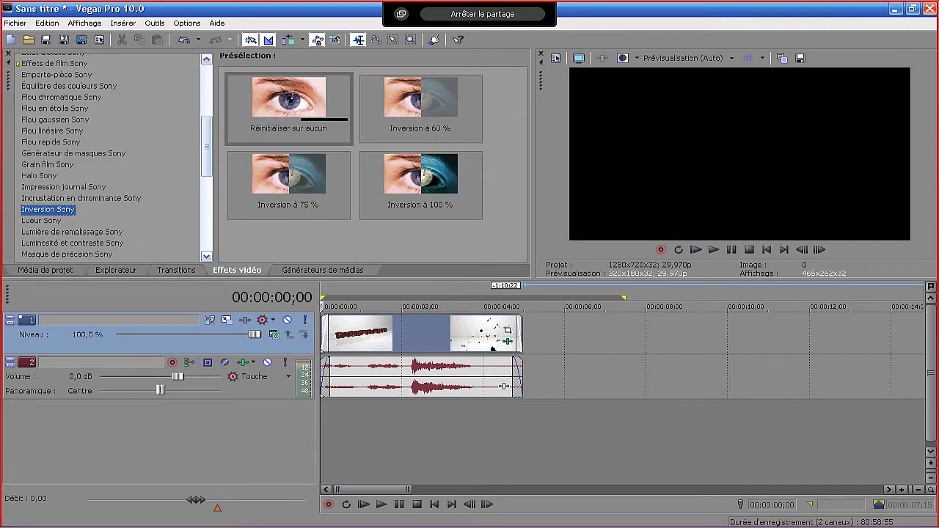
pyautogui.click(713, 249)
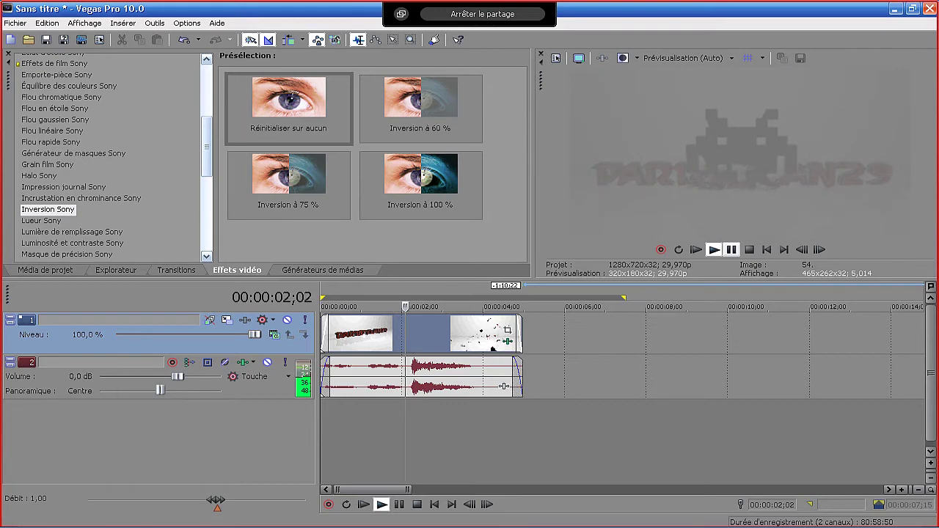
pyautogui.press('space')
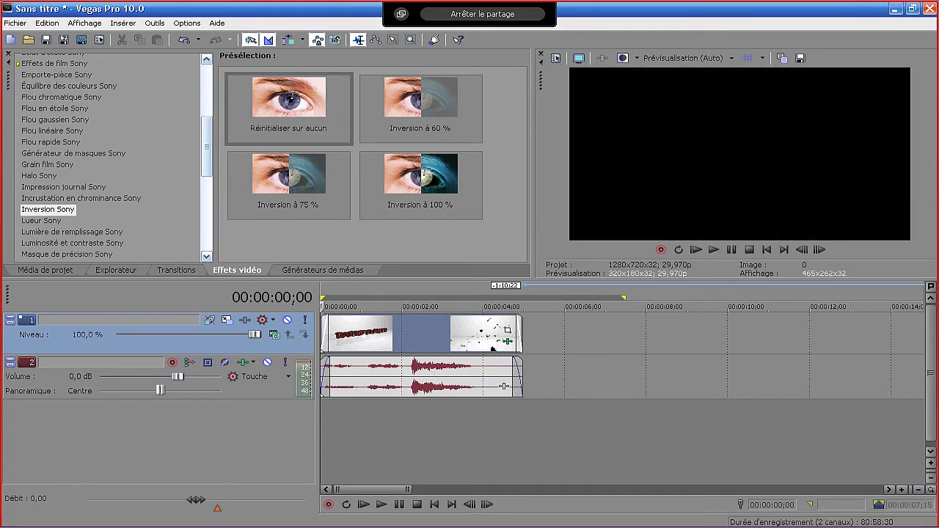
# Step: Remove the Inversion Sony effect from the video clip and widen the folder tree of the project media
pyautogui.rightClick(420, 334)
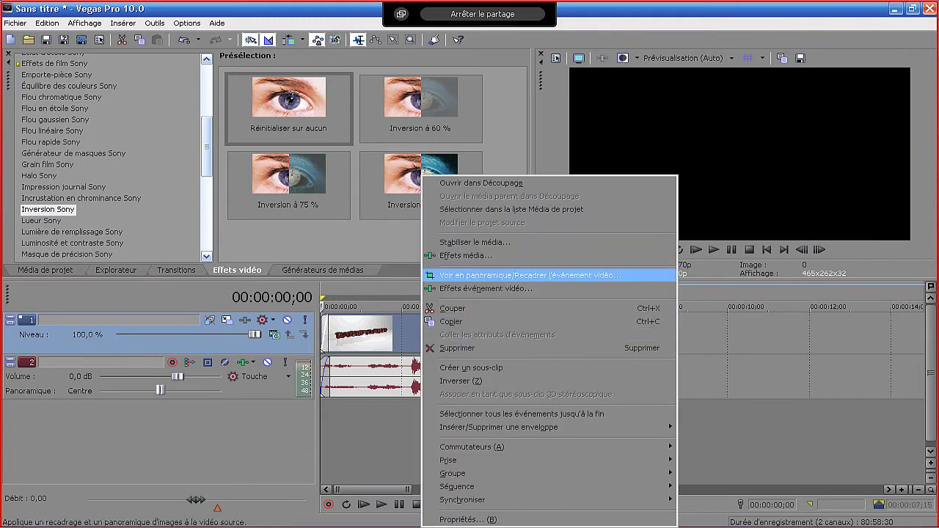
pyautogui.click(485, 288)
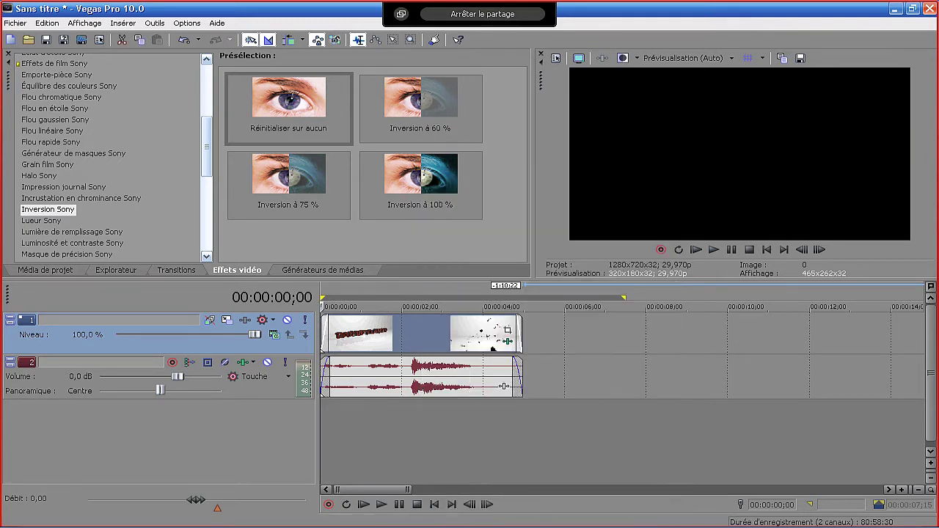
pyautogui.click(382, 334)
pyautogui.click(372, 333)
pyautogui.rightClick(394, 334)
pyautogui.click(448, 288)
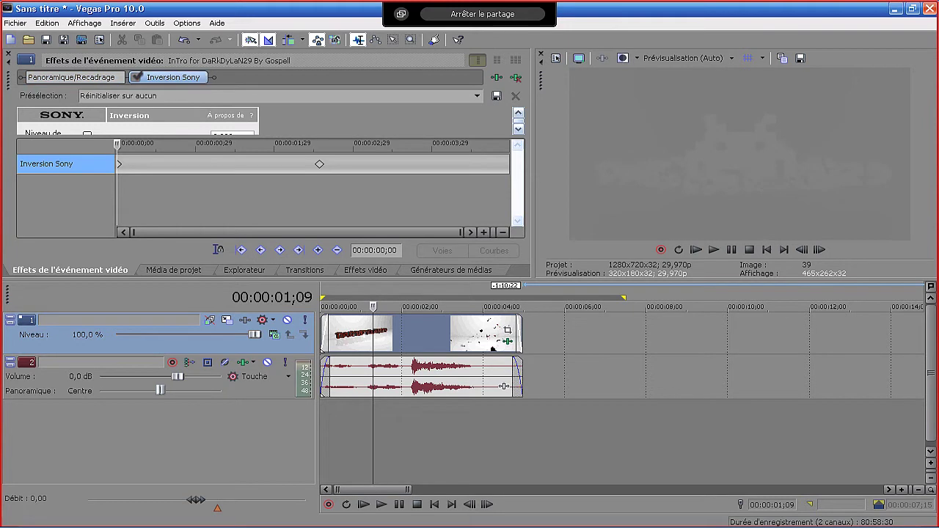
pyautogui.click(516, 78)
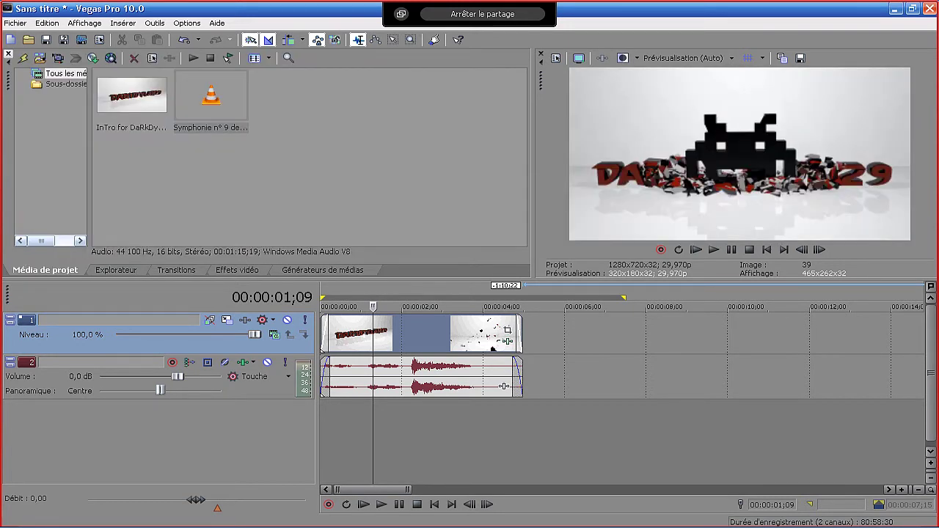
pyautogui.moveTo(89, 157); pyautogui.dragTo(170, 158)
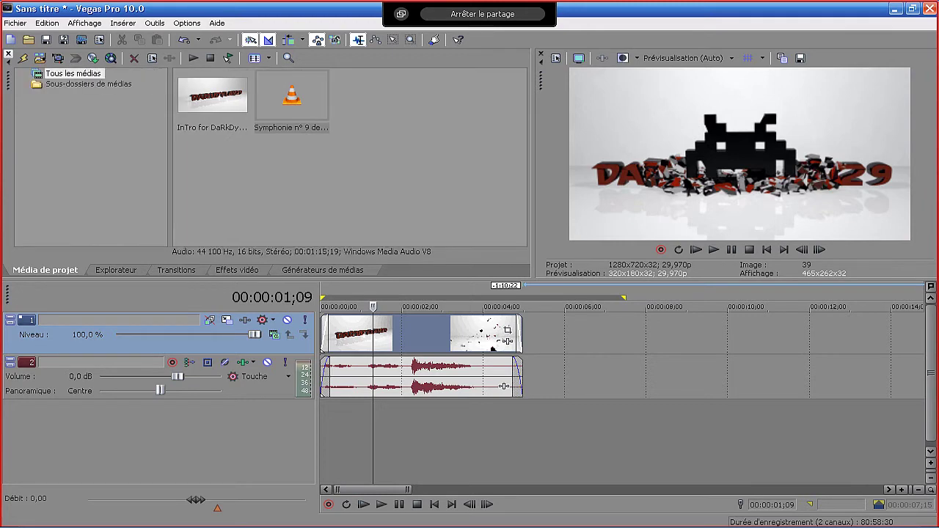
# Step: Play to the explosion, pause at 00:00:02;12 and split the video clip there
pyautogui.press('space')
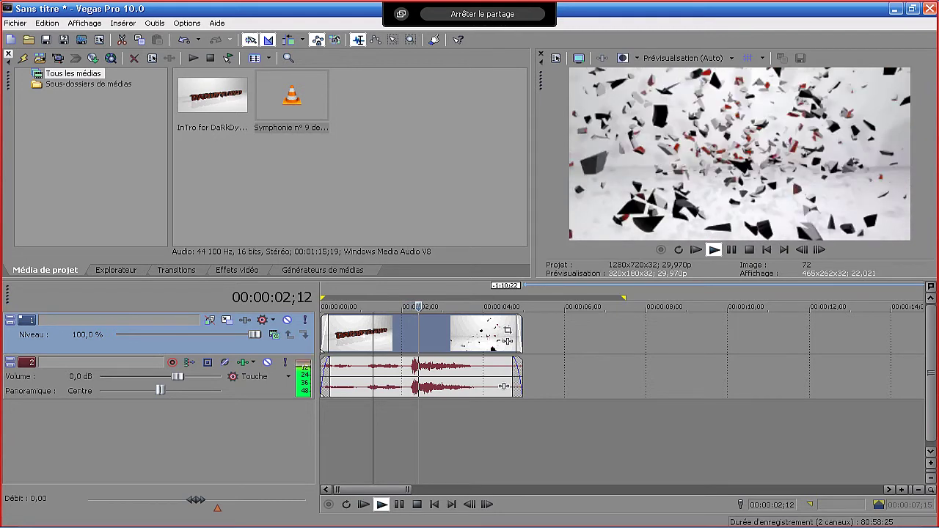
pyautogui.press('Return')
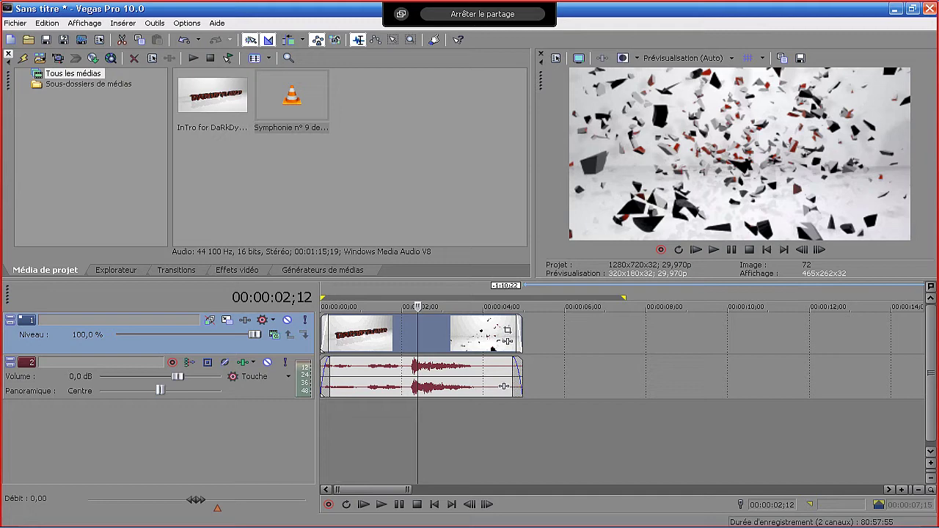
pyautogui.press('s')
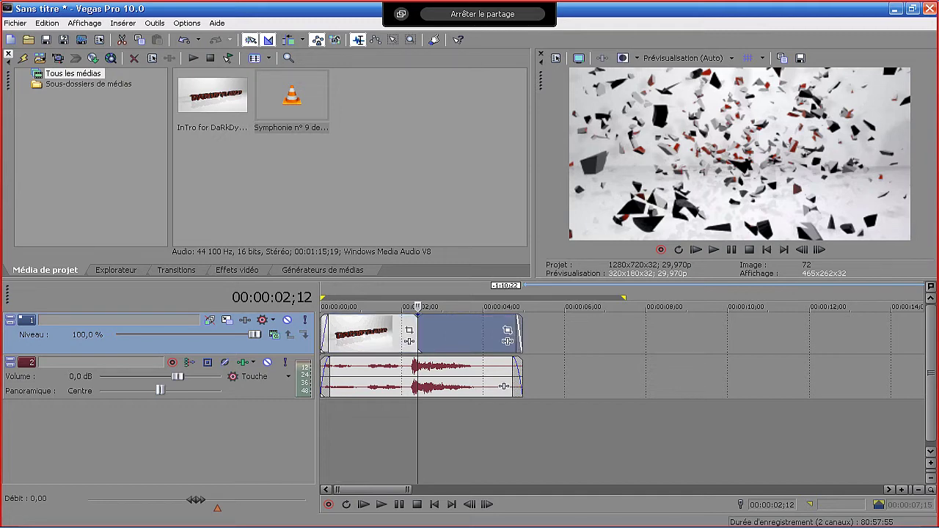
# Step: Apply the Inversion Sony effect with the Inversion à 100 % preset to the second part of the split video clip
pyautogui.click(237, 270)
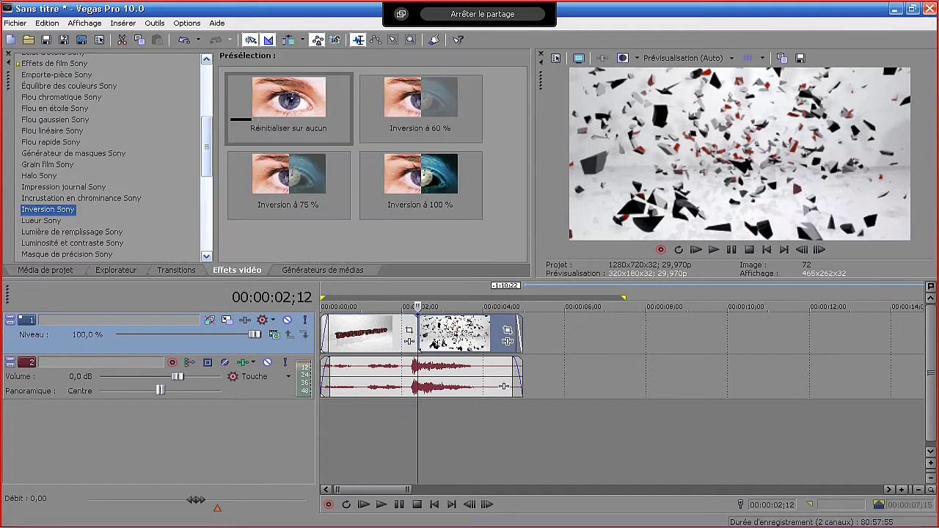
pyautogui.click(420, 176)
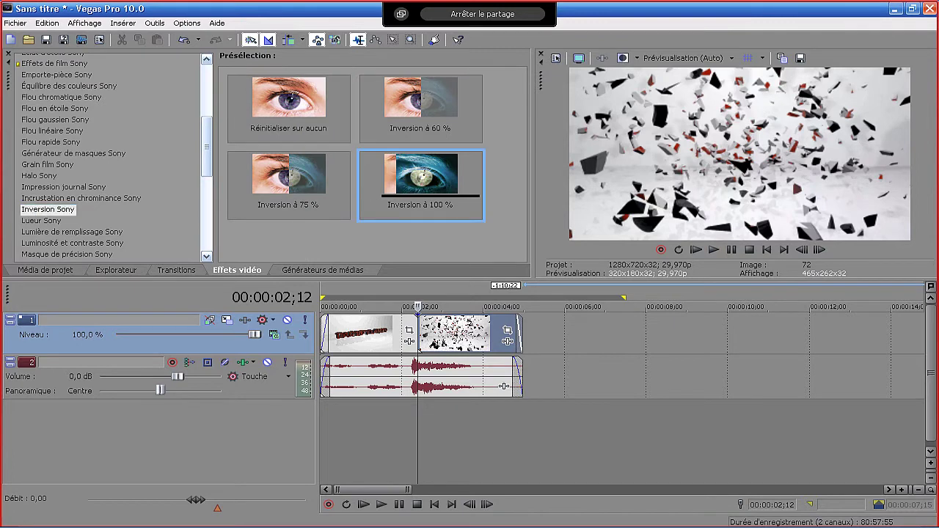
pyautogui.moveTo(420, 176); pyautogui.dragTo(455, 334)
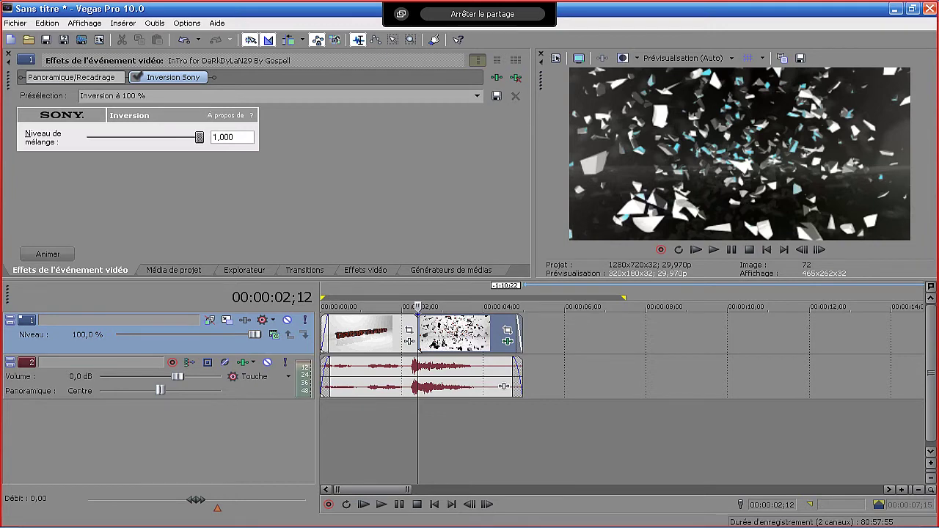
# Step: Close the video event effects window and preview the intro from the start with the inverted second part
pyautogui.doubleClick(8, 80)
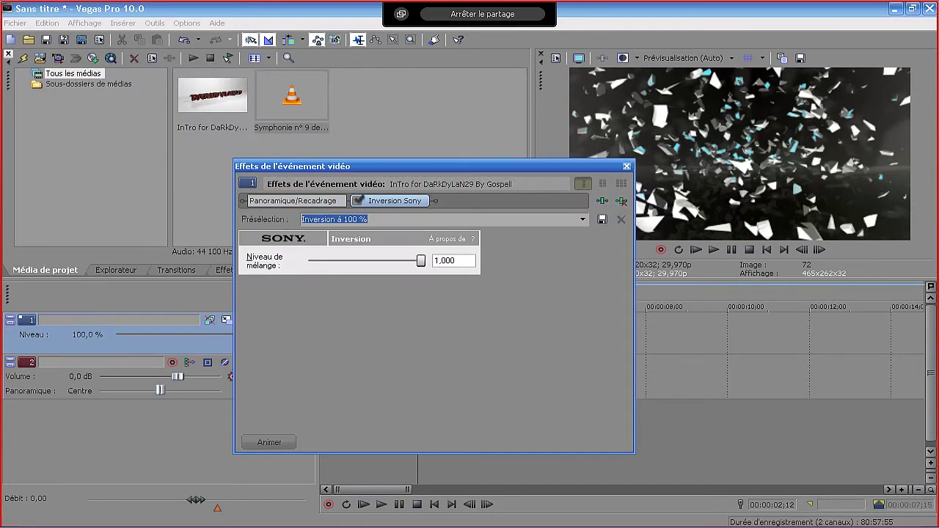
pyautogui.click(626, 167)
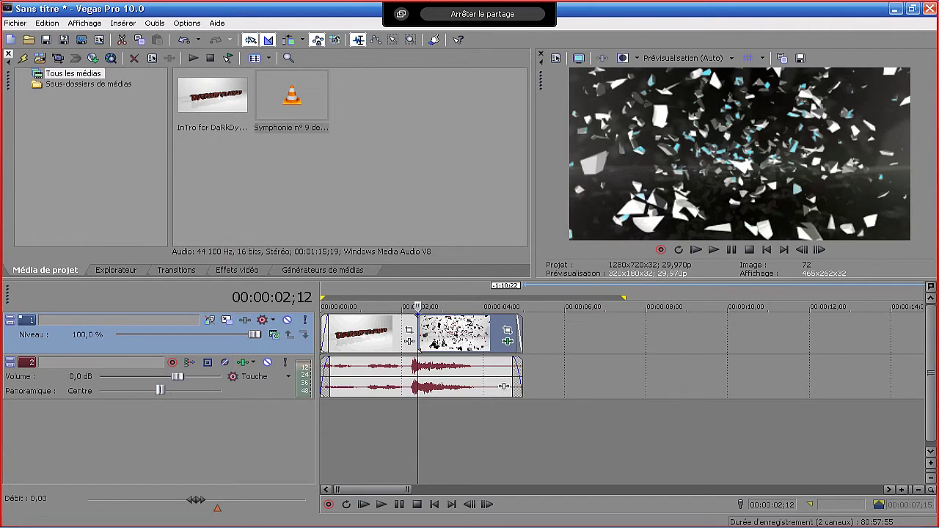
pyautogui.hotkey('ctrl', 'Home')
pyautogui.press('space')
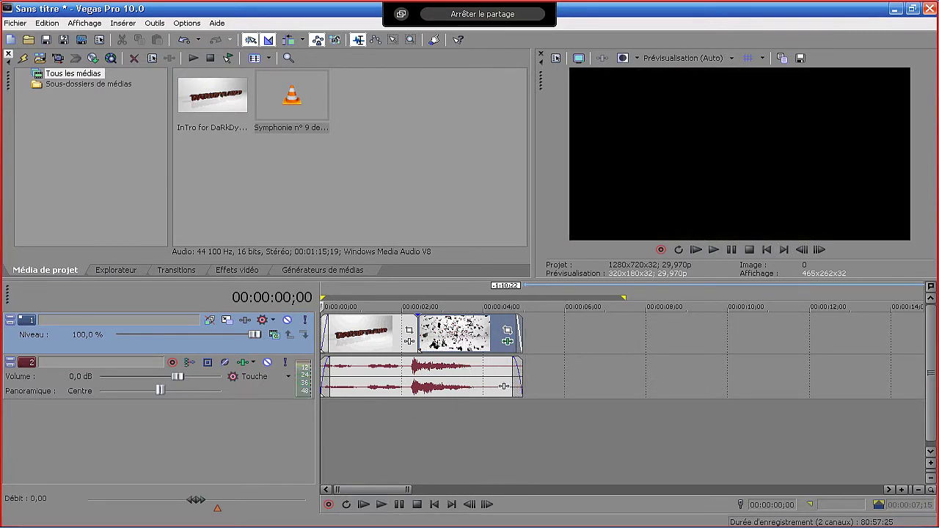
# Step: Apply the Fondu enchaîné Sony transition with the Fondu additif preset between the two video parts and preview it
pyautogui.hotkey('alt', '7')
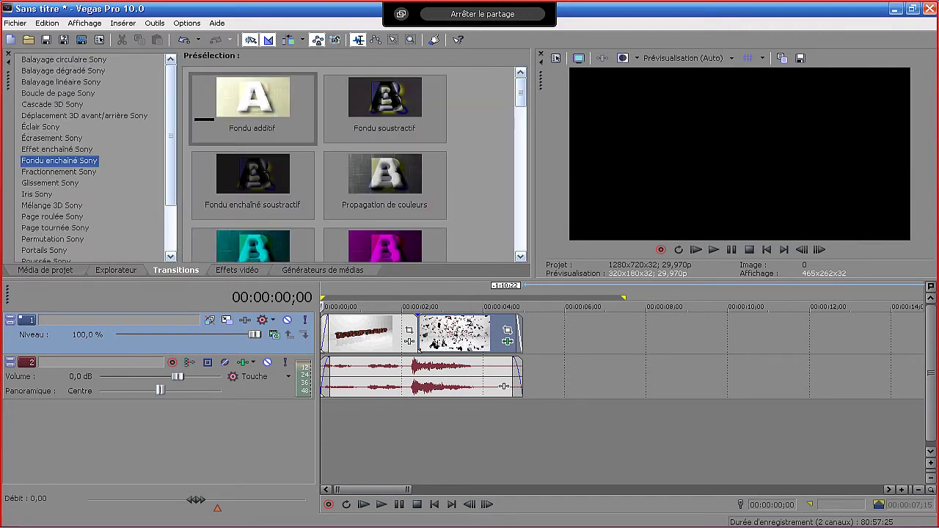
pyautogui.click(253, 108)
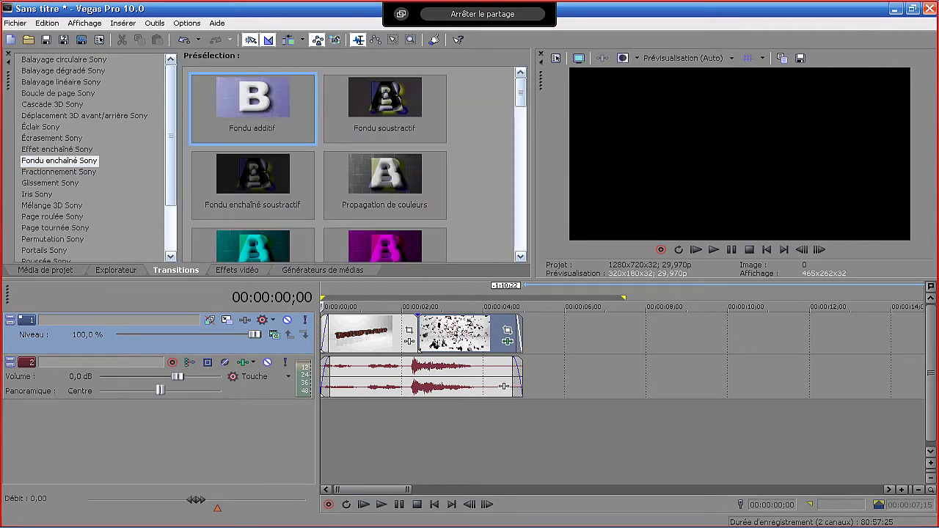
pyautogui.press('Return')
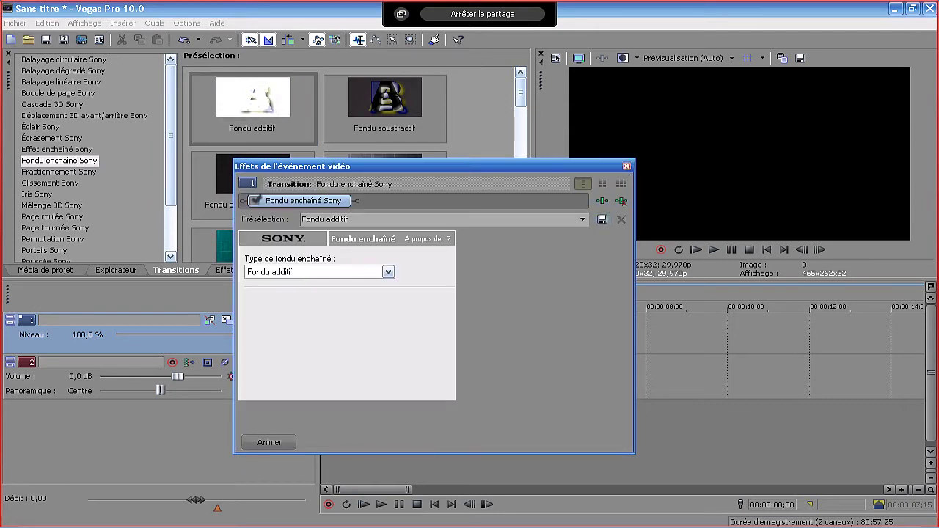
pyautogui.hotkey('alt', 'F4')
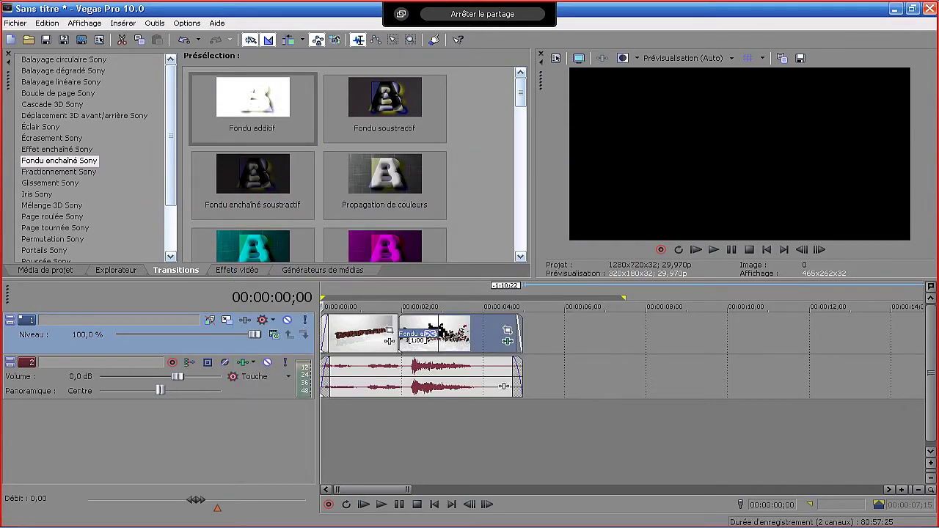
pyautogui.press('space')
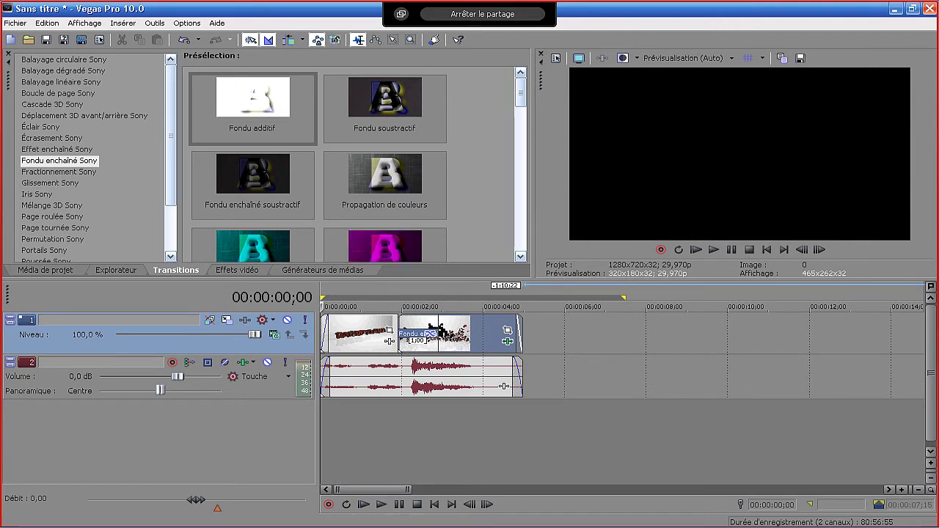
# Step: In the first video part's pan/crop settings, crop the frame at 00:00:00;00 to about 493.5 × 277.6 around the first letters of the title
pyautogui.scroll(-2, 92, 157)
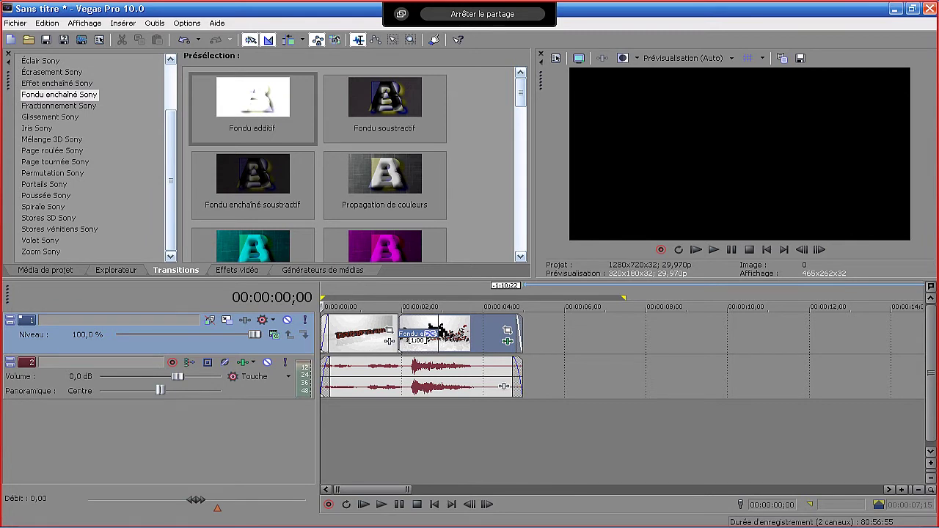
pyautogui.click(341, 334)
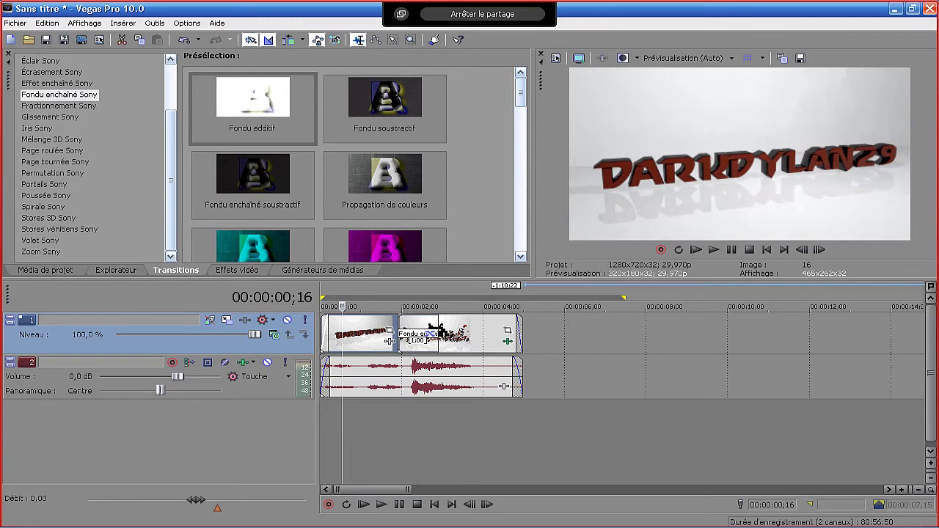
pyautogui.hotkey('ctrl', 'Home')
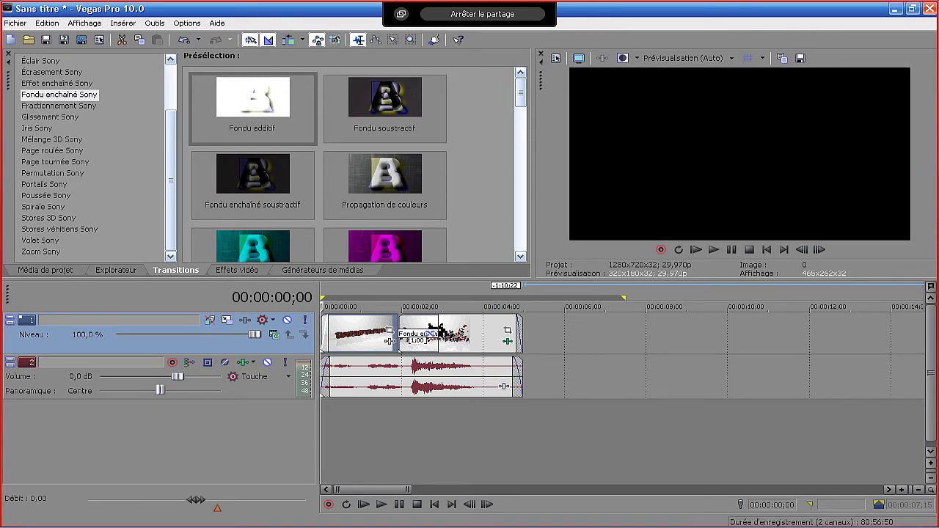
pyautogui.click(389, 332)
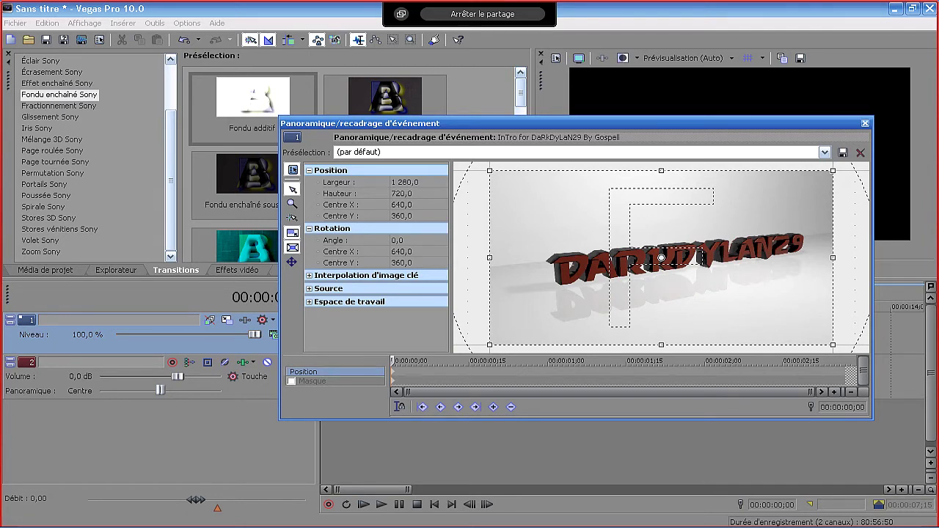
pyautogui.moveTo(832, 171); pyautogui.dragTo(713, 231)
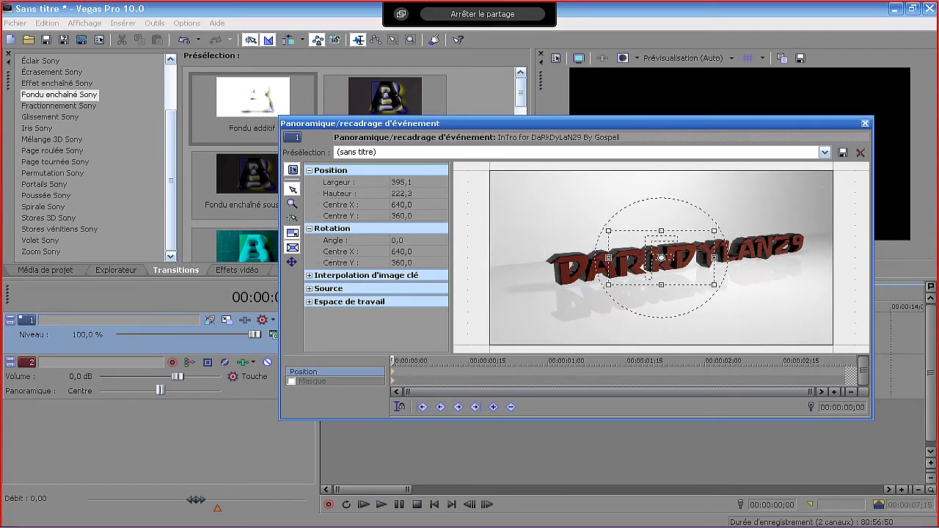
pyautogui.moveTo(660, 258); pyautogui.dragTo(603, 271)
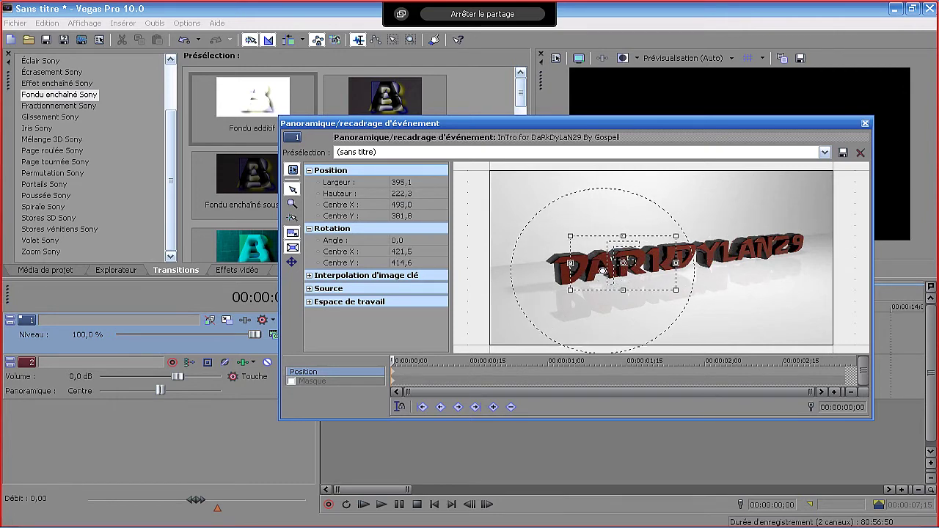
pyautogui.moveTo(676, 236); pyautogui.dragTo(689, 230)
pyautogui.moveTo(626, 262); pyautogui.dragTo(615, 261)
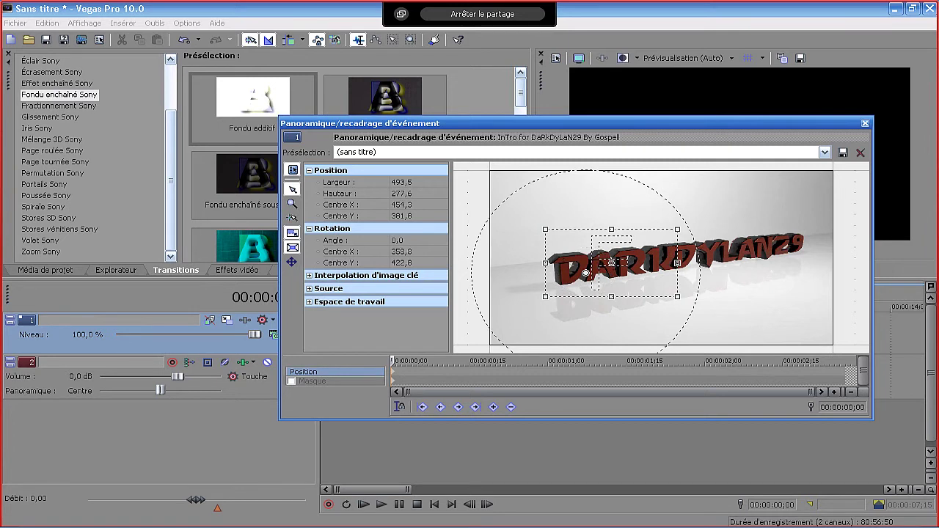
pyautogui.click(493, 406)
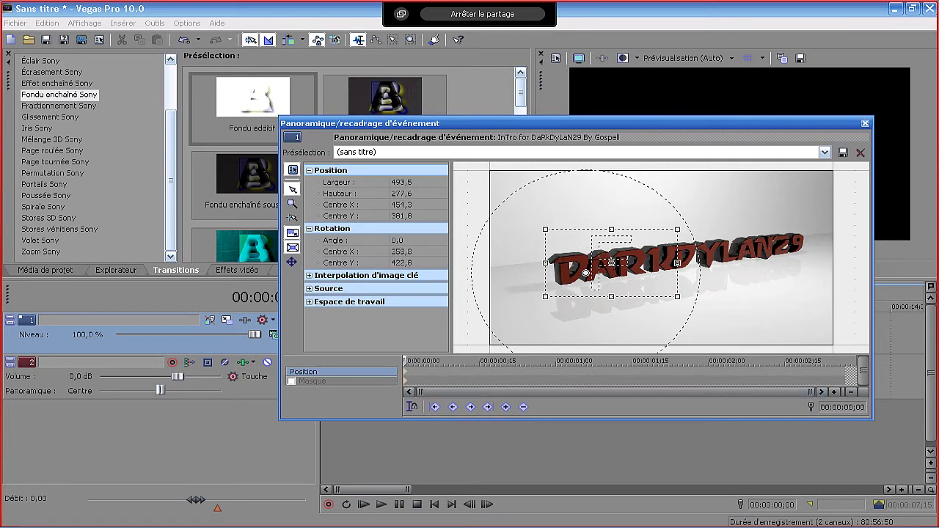
# Step: Add a pan/crop keyframe at 00:00:00;25 with the Format d'image télé grand écran 16:9 preset and close the settings
pyautogui.press('space')
pyautogui.moveTo(441, 361); pyautogui.dragTo(520, 361)
pyautogui.moveTo(677, 229); pyautogui.dragTo(825, 154)
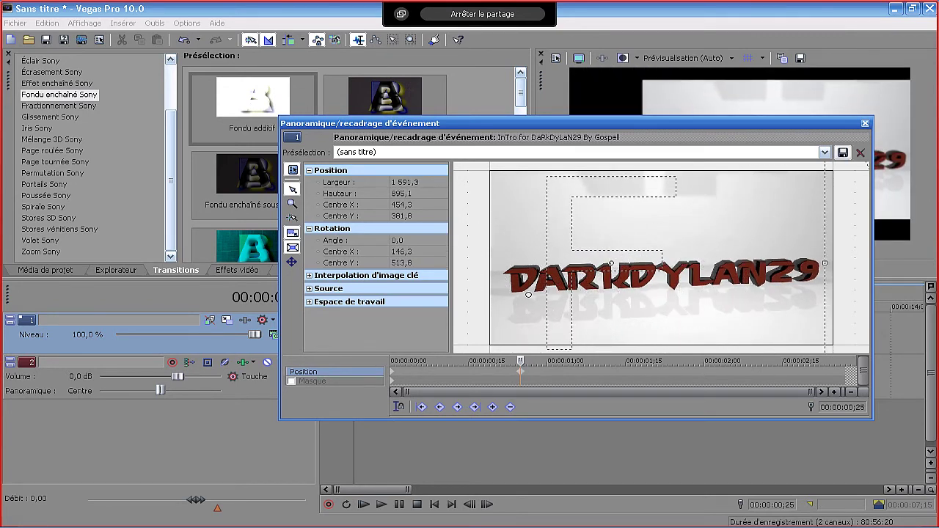
pyautogui.click(824, 152)
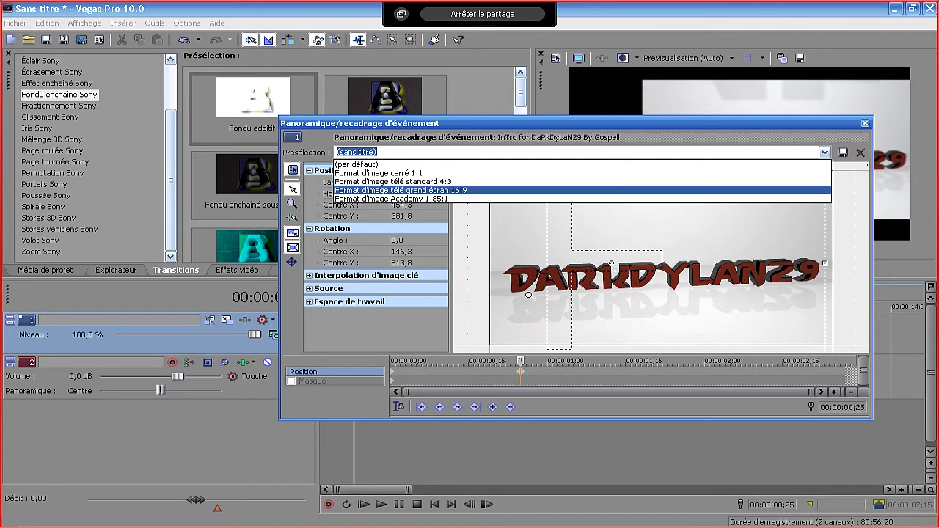
pyautogui.press('Return')
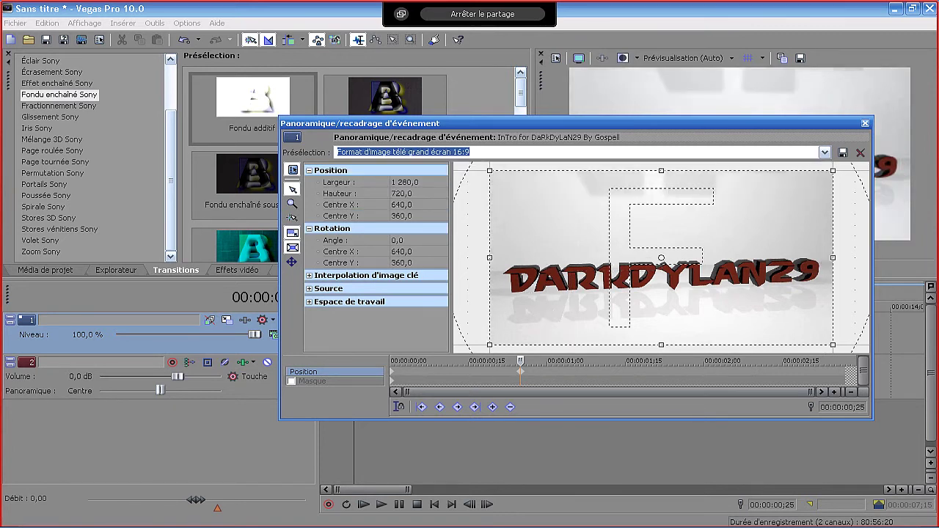
pyautogui.click(492, 406)
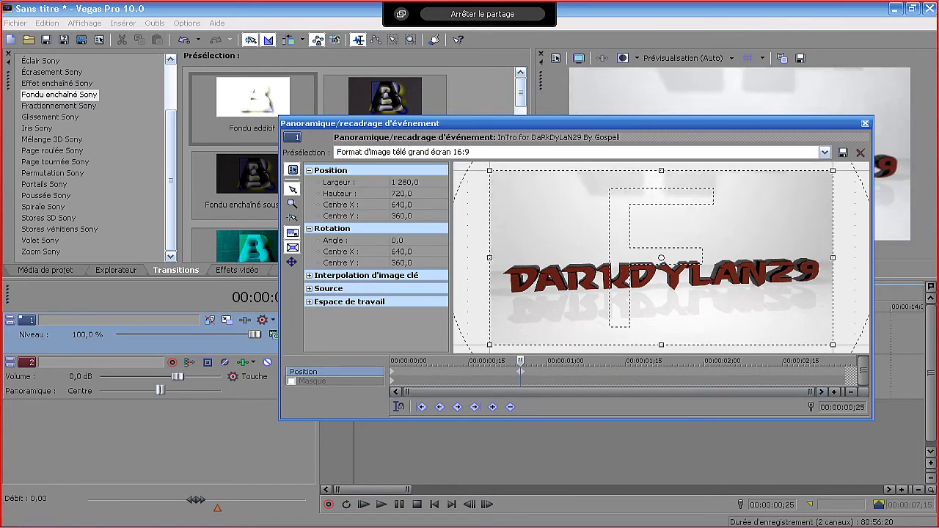
pyautogui.click(865, 122)
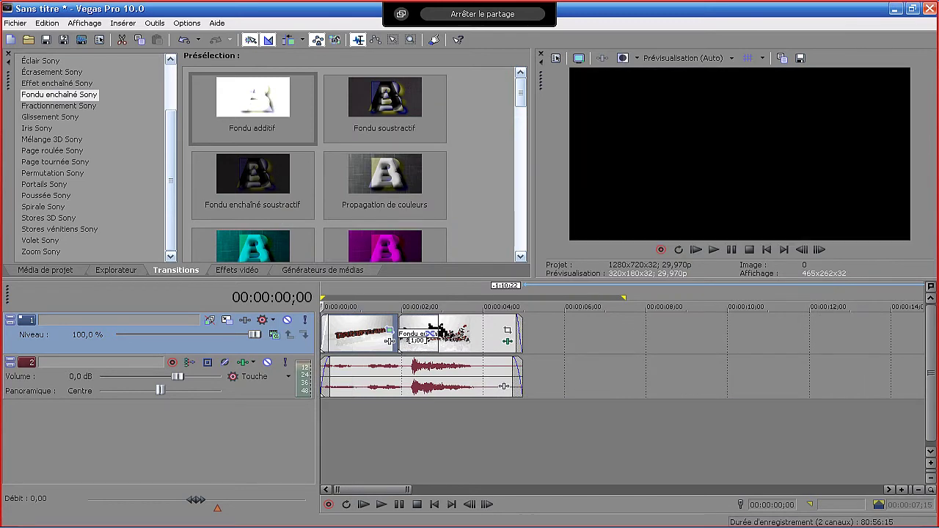
# Step: Preview the intro with the new opening zoom and browse the list of video effects
pyautogui.press('space')
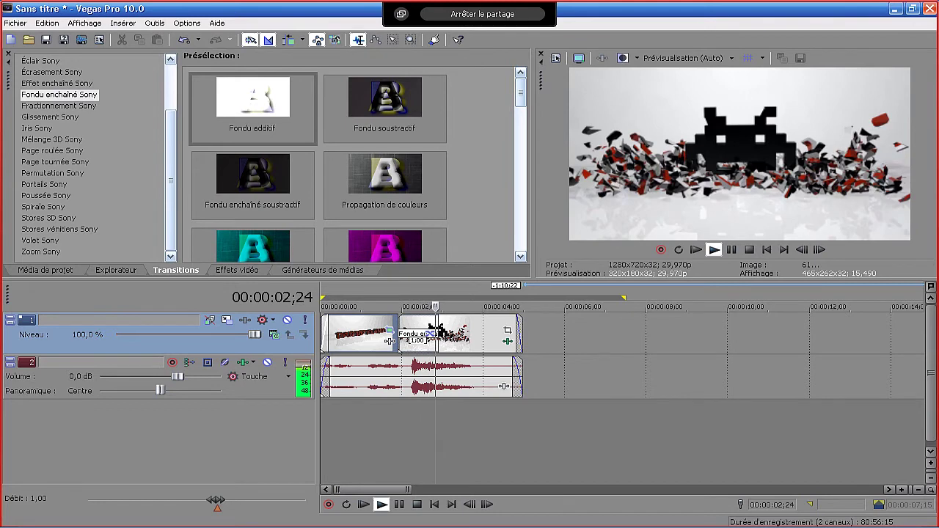
pyautogui.press('space')
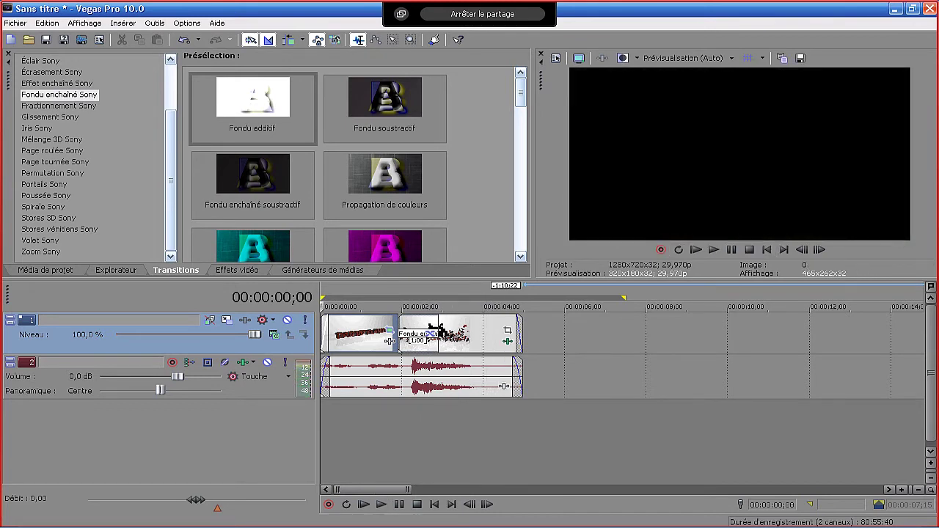
pyautogui.scroll(2, 92, 158)
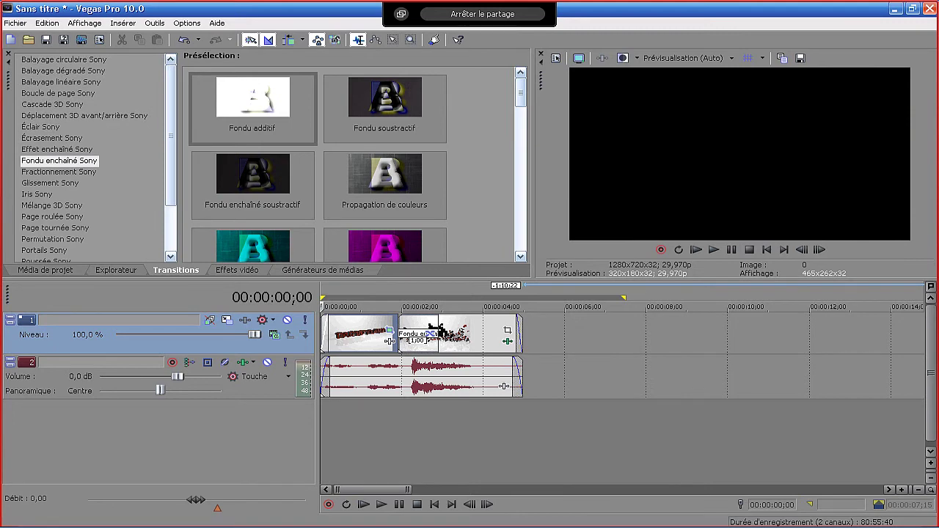
pyautogui.click(236, 270)
pyautogui.scroll(5, 106, 158)
pyautogui.scroll(1, 92, 158)
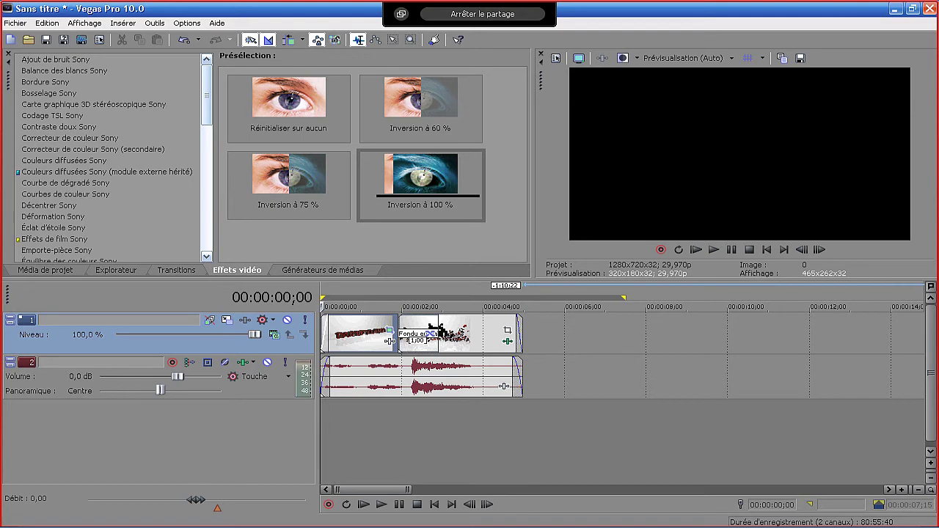
# Step: Review the first video part's pan/crop settings, close them and look through the video effects again
pyautogui.click(390, 330)
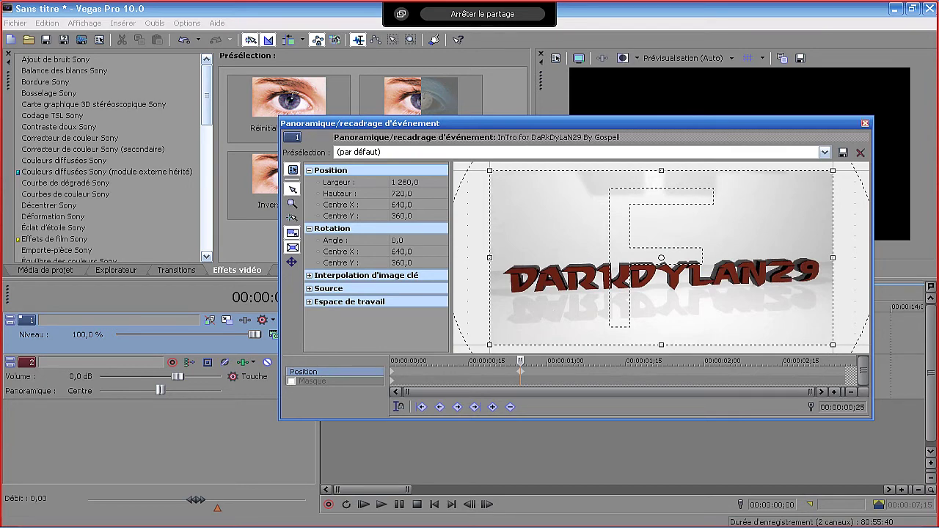
pyautogui.hotkey('alt', 'F4')
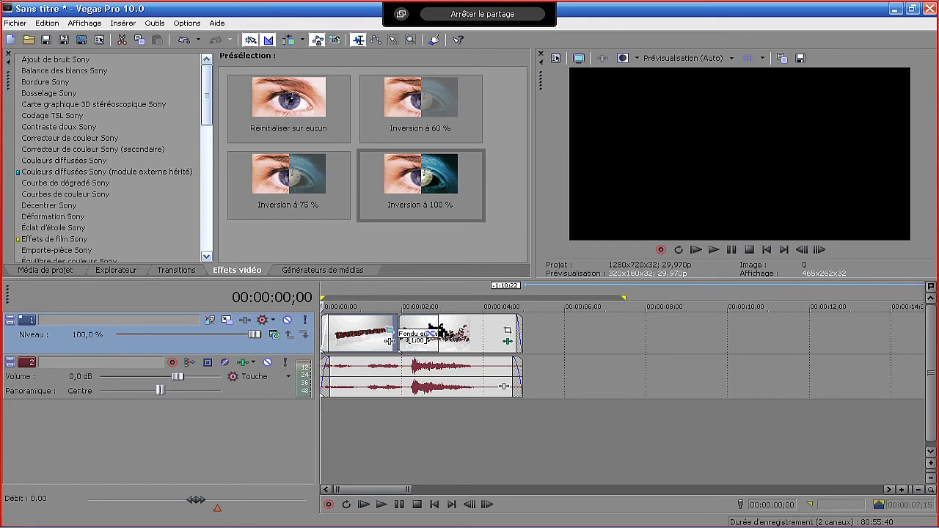
pyautogui.scroll(-5, 110, 157)
pyautogui.scroll(5, 110, 158)
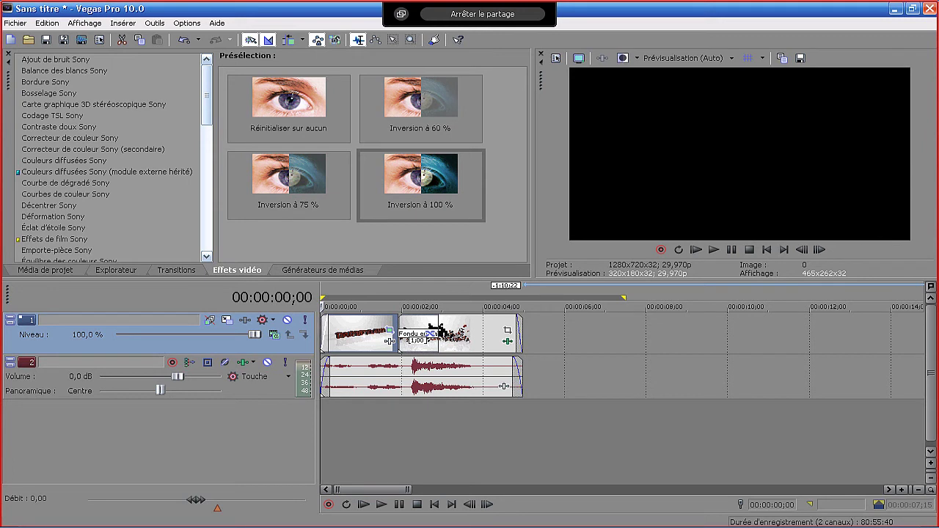
# Step: Insert a new audio track below the music and set its volume to 0.6 dB
pyautogui.moveTo(177, 377)
pyautogui.mouseDown()
pyautogui.moveTo(123, 376)
pyautogui.moveTo(177, 377)
pyautogui.mouseUp()
pyautogui.rightClick(207, 438)
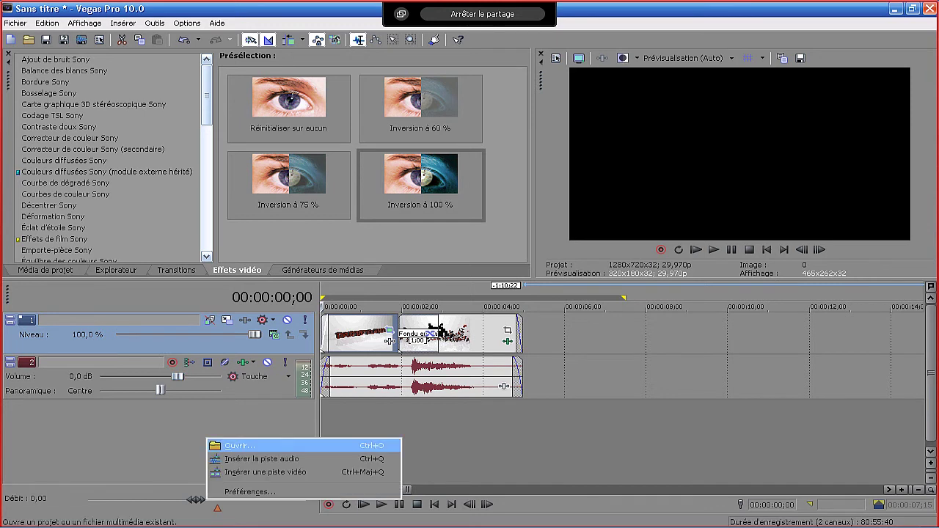
pyautogui.click(261, 458)
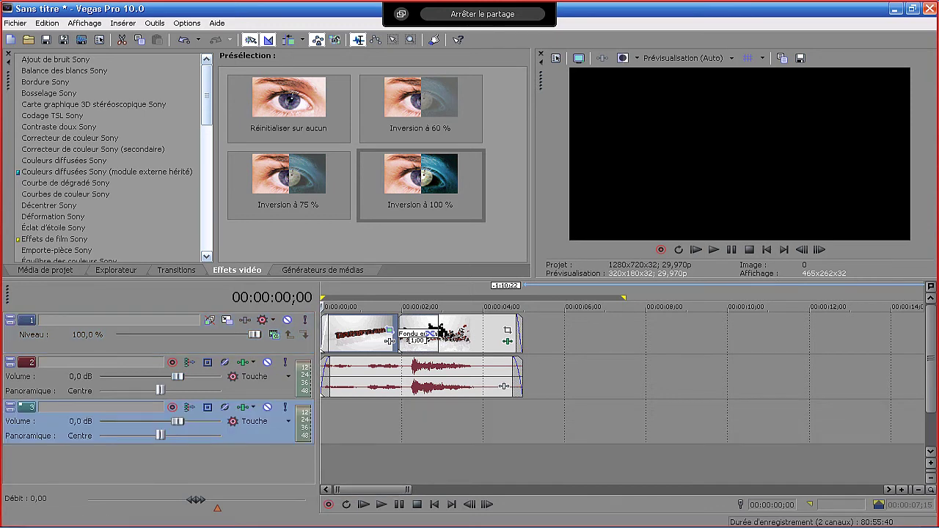
pyautogui.moveTo(178, 421); pyautogui.dragTo(182, 421)
# Step: Lower the volume of the music track to -1.2 dB
pyautogui.moveTo(178, 376); pyautogui.dragTo(160, 377)
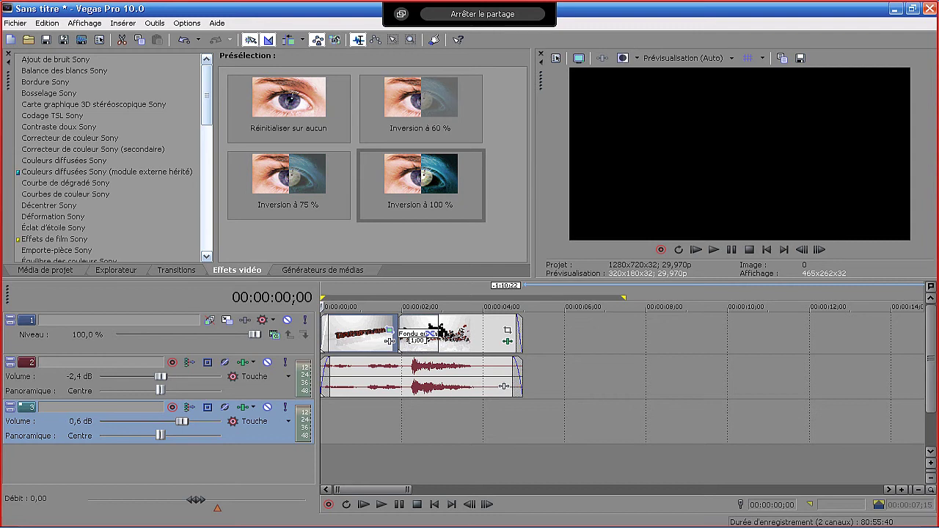
pyautogui.moveTo(160, 376); pyautogui.dragTo(158, 376)
pyautogui.moveTo(157, 376); pyautogui.dragTo(169, 377)
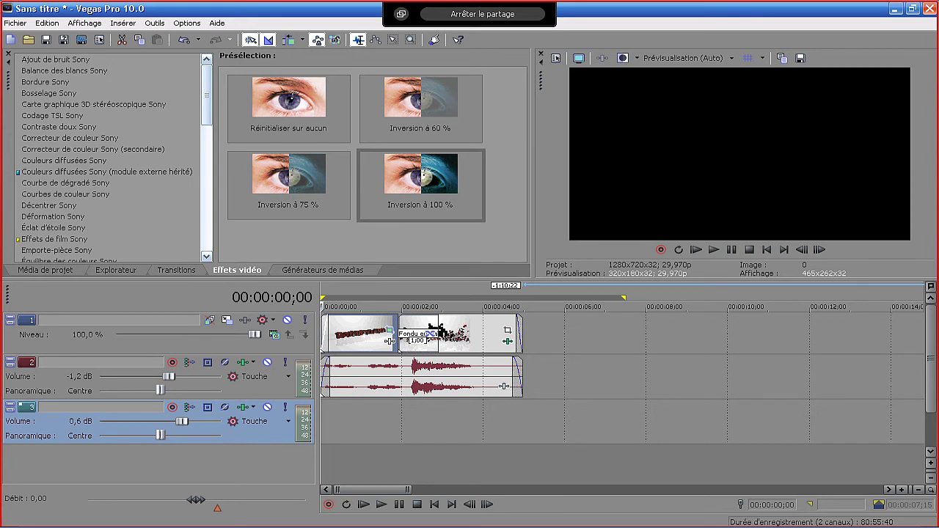
pyautogui.rightClick(127, 437)
pyautogui.press('Escape')
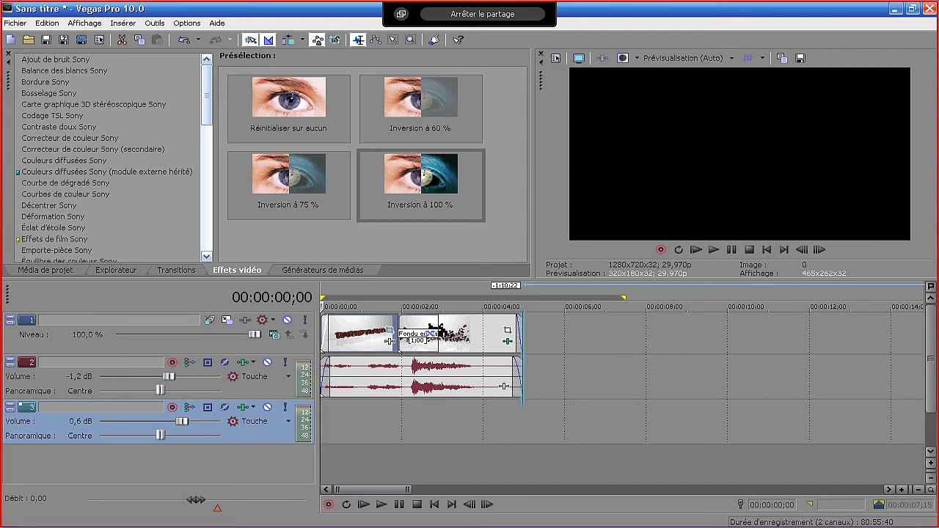
# Step: Extend the ends of the second video part and the music clip by about 2:10 (seconds and frames)
pyautogui.moveTo(522, 334); pyautogui.dragTo(616, 334)
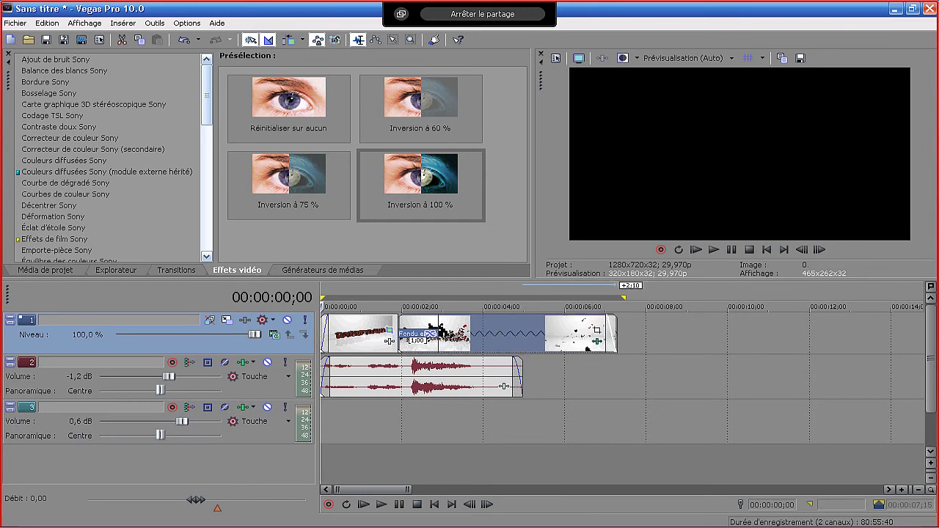
pyautogui.moveTo(505, 386); pyautogui.dragTo(600, 386)
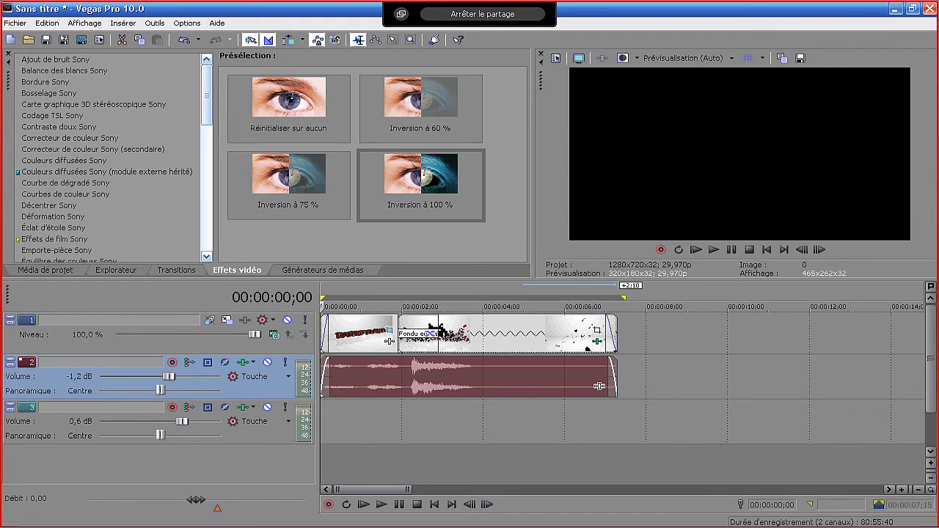
# Step: Delete the empty third track and preview the extended intro
pyautogui.press('Down')
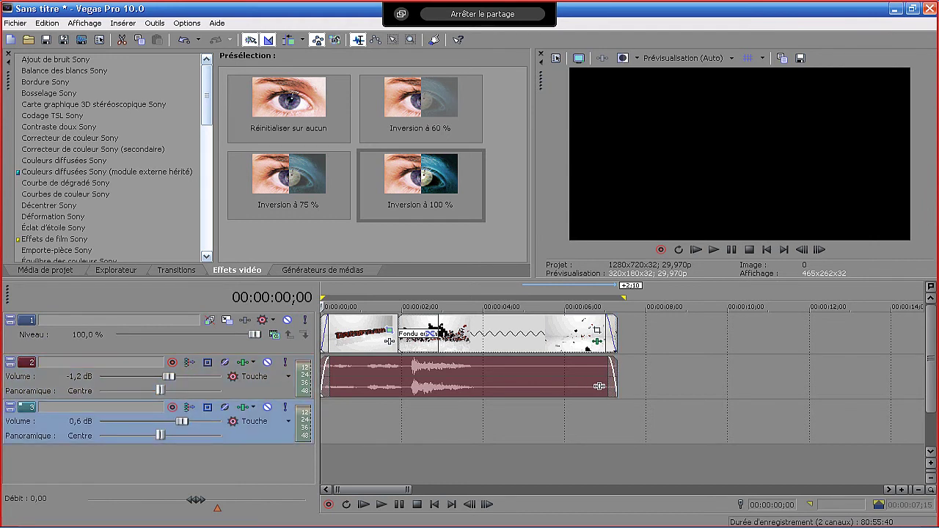
pyautogui.press('Delete')
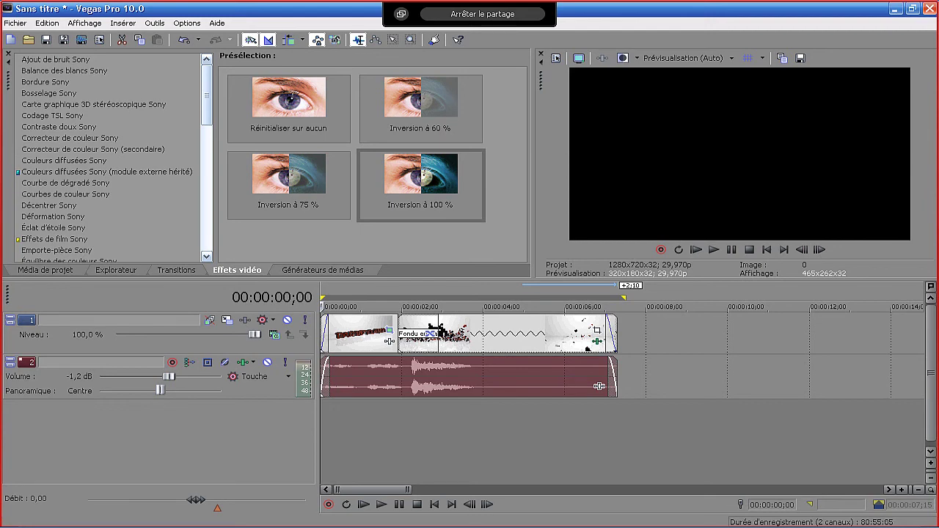
pyautogui.press('space')
pyautogui.press('alt')
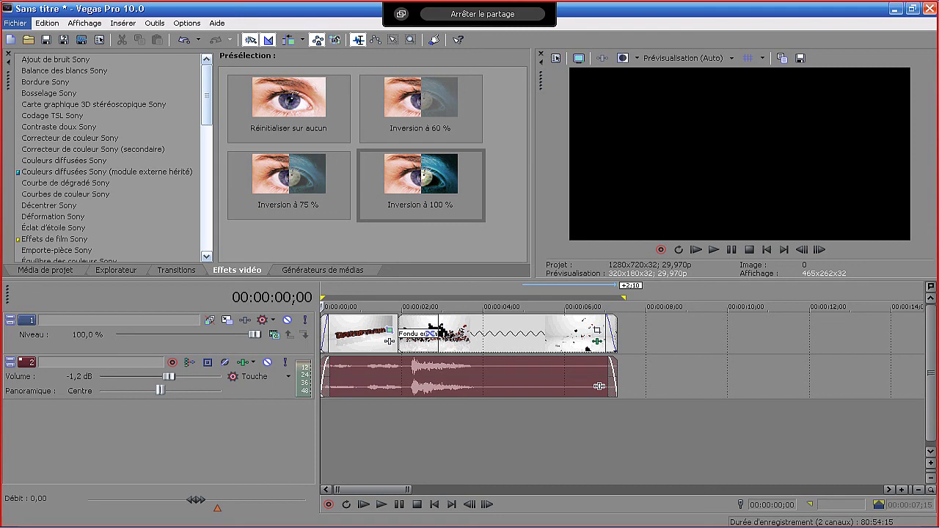
pyautogui.press('alt')
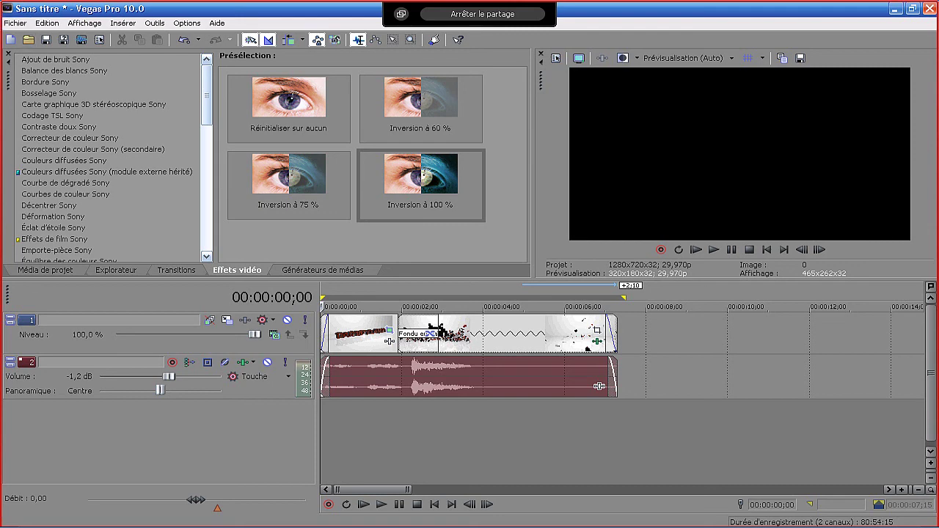